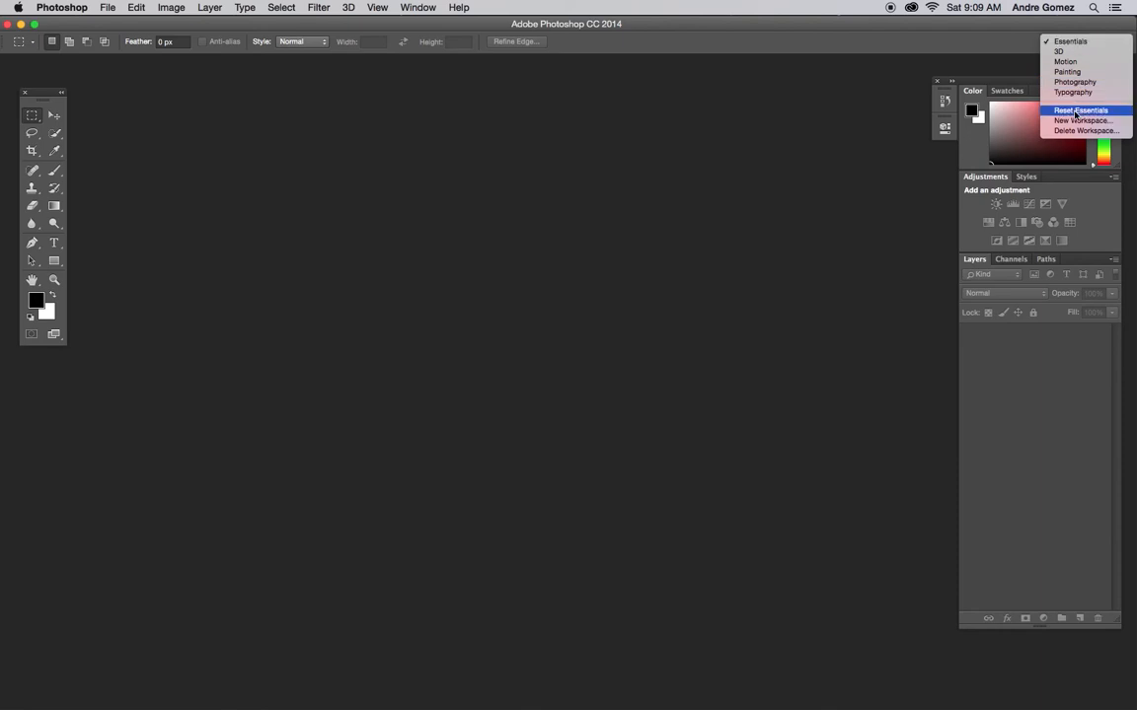
Step: Reset the Essentials workspace, then float the panel group and lengthen the Layers panel
left_click(1077, 109)
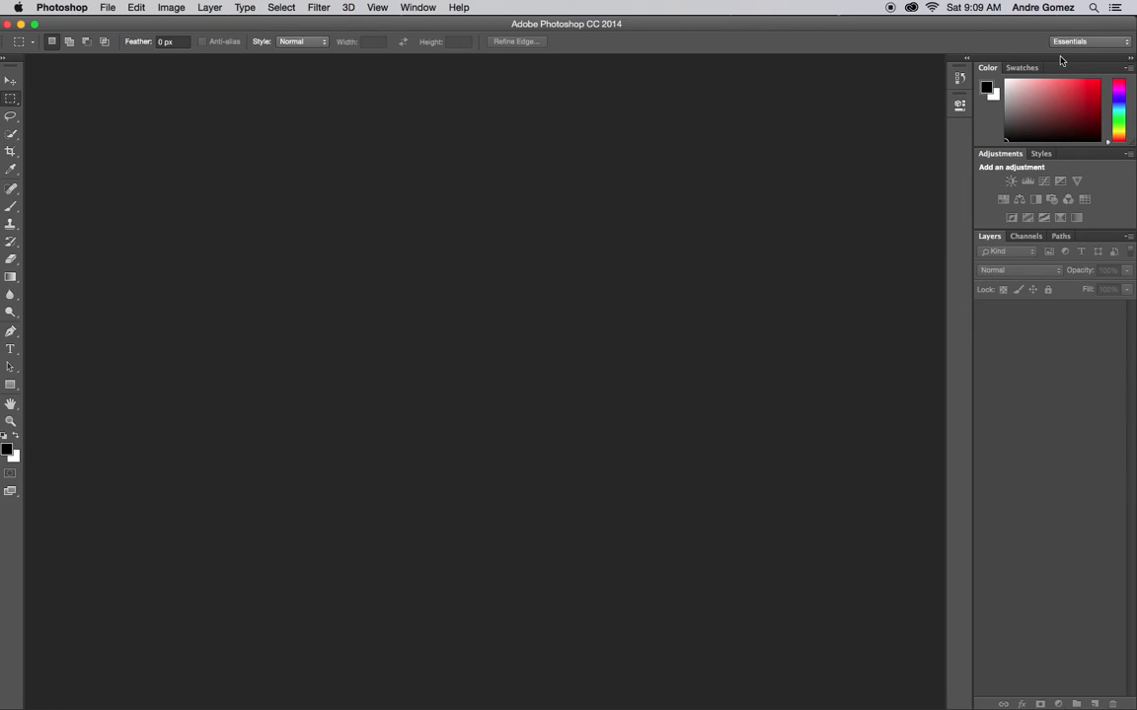
mouse_move(1064, 60)
left_mouse_down()
mouse_move(1038, 79)
mouse_move(1055, 73)
left_mouse_up()
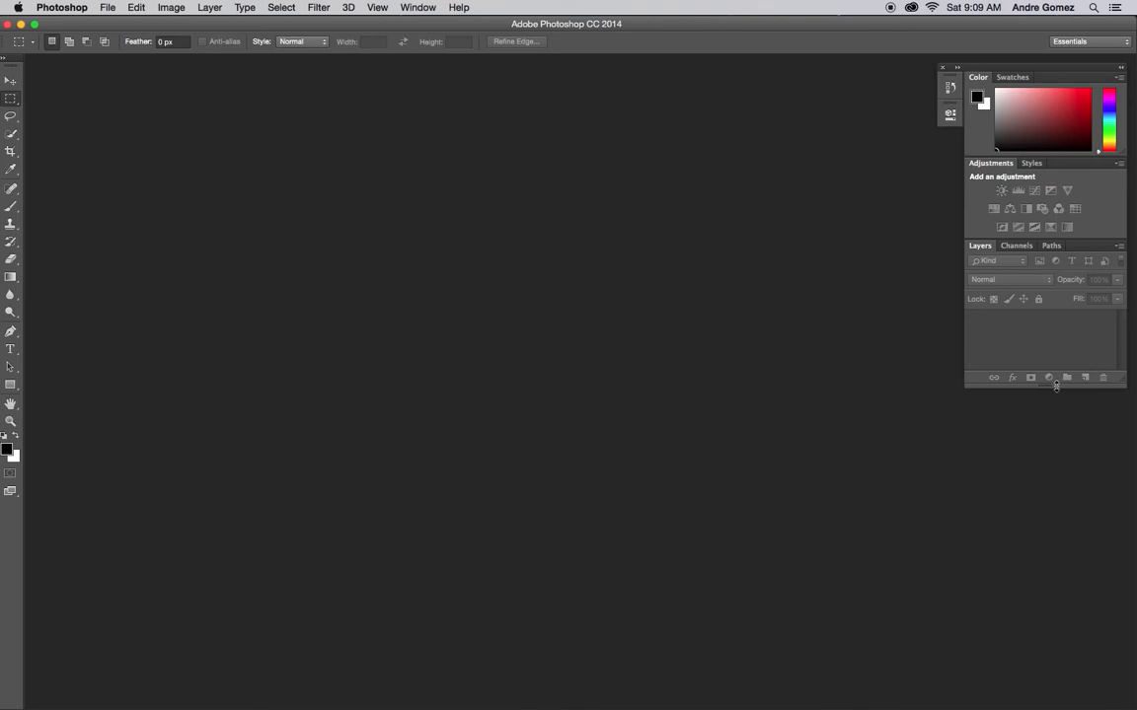
left_click_drag(1056, 385, 1035, 602)
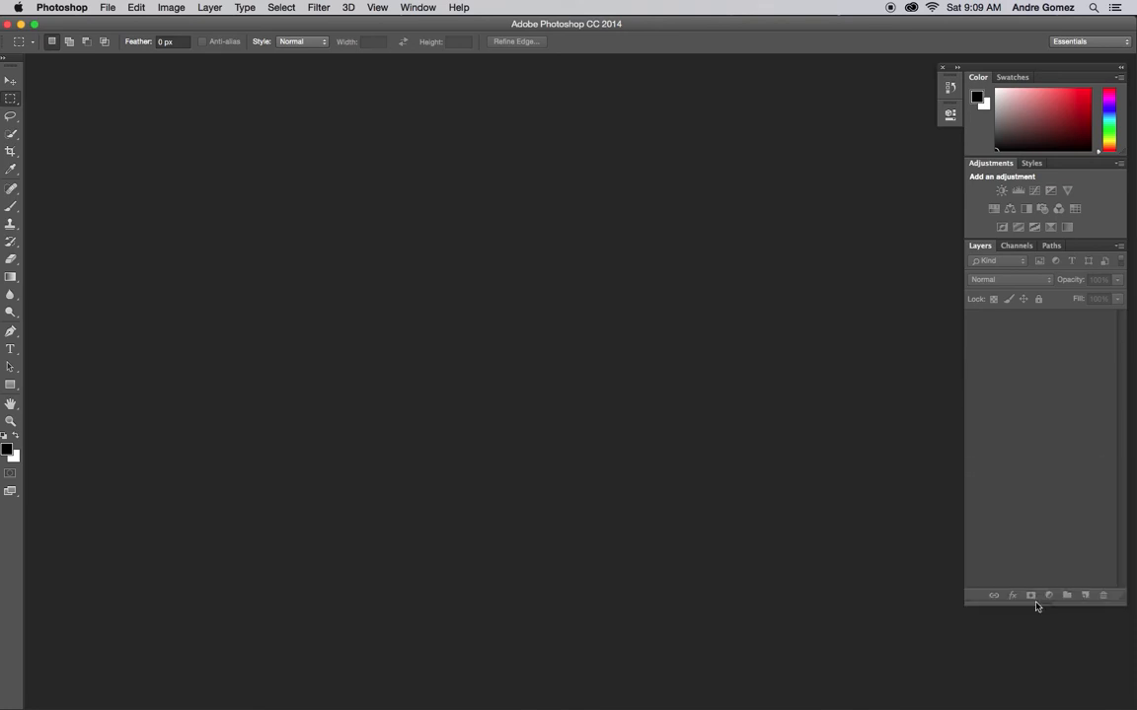
Step: Float the toolbox as a two-column panel beside the workspace and select the Move tool
left_click_drag(12, 64, 52, 81)
left_click(59, 77)
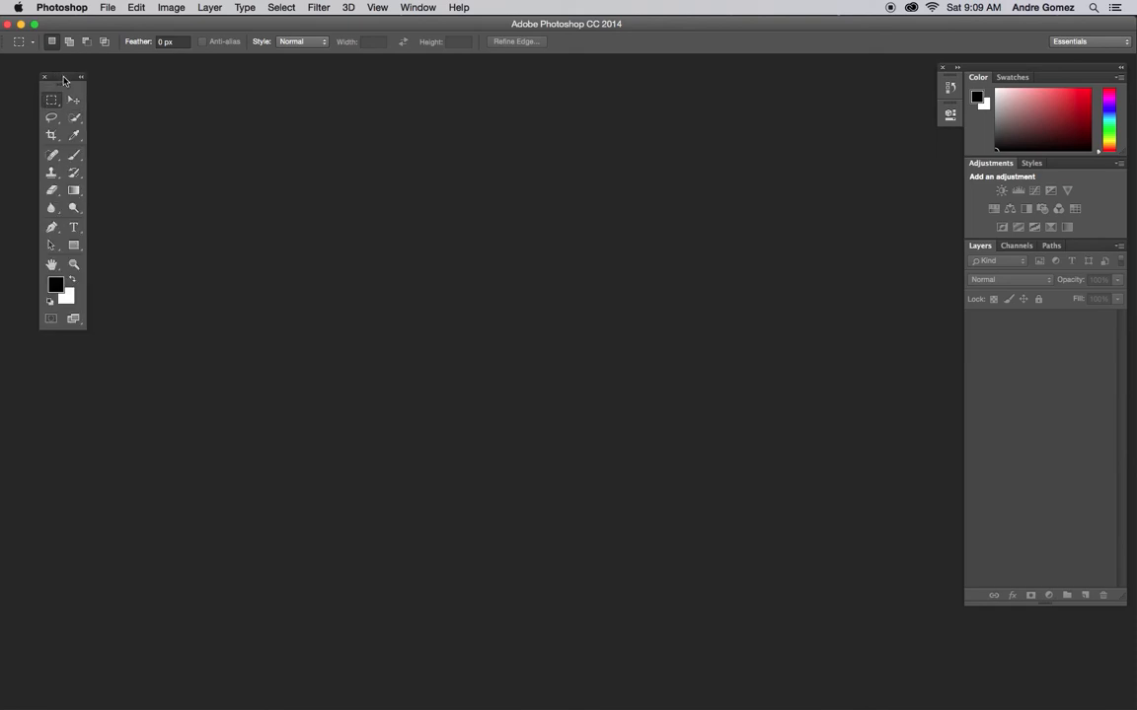
left_click_drag(64, 80, 47, 77)
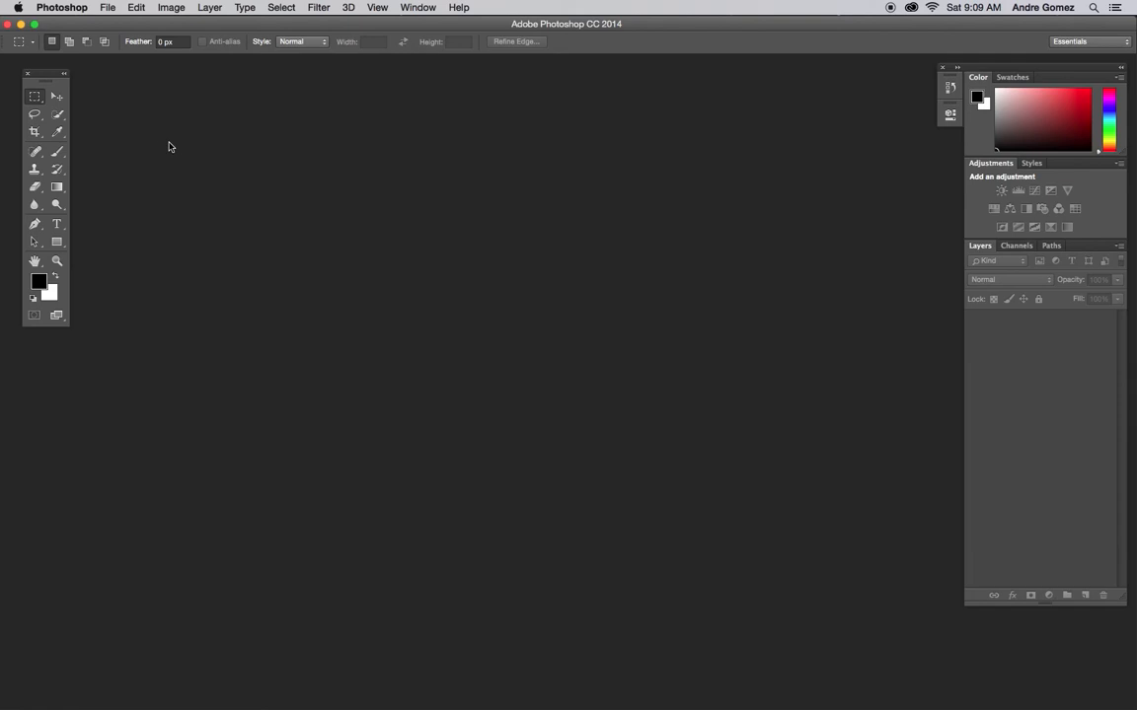
left_click(55, 94)
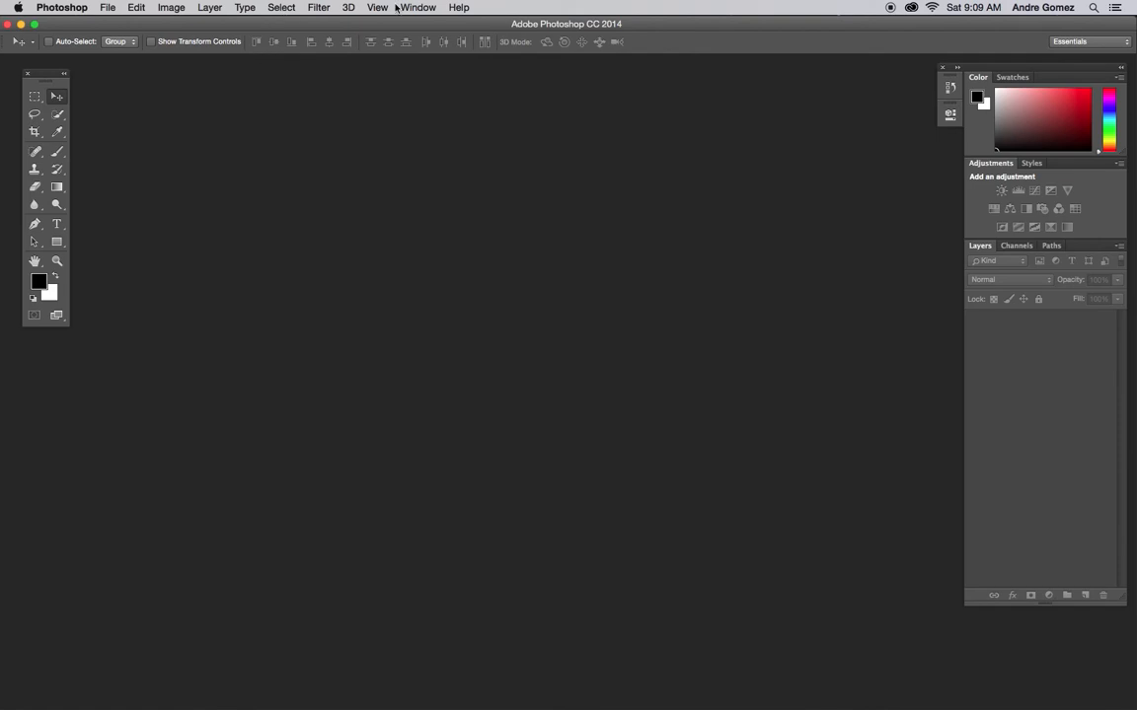
Step: Start a new document of 14 × 11 inches at a resolution of 300 pixels/inch
left_click(108, 8)
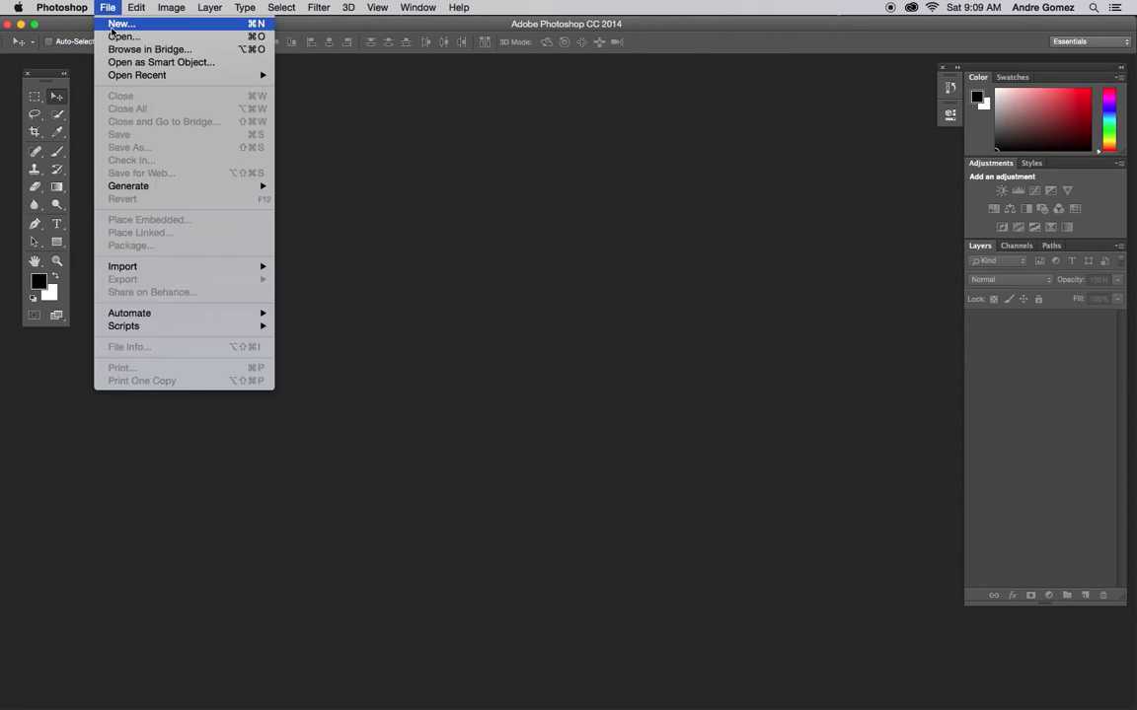
left_click(112, 26)
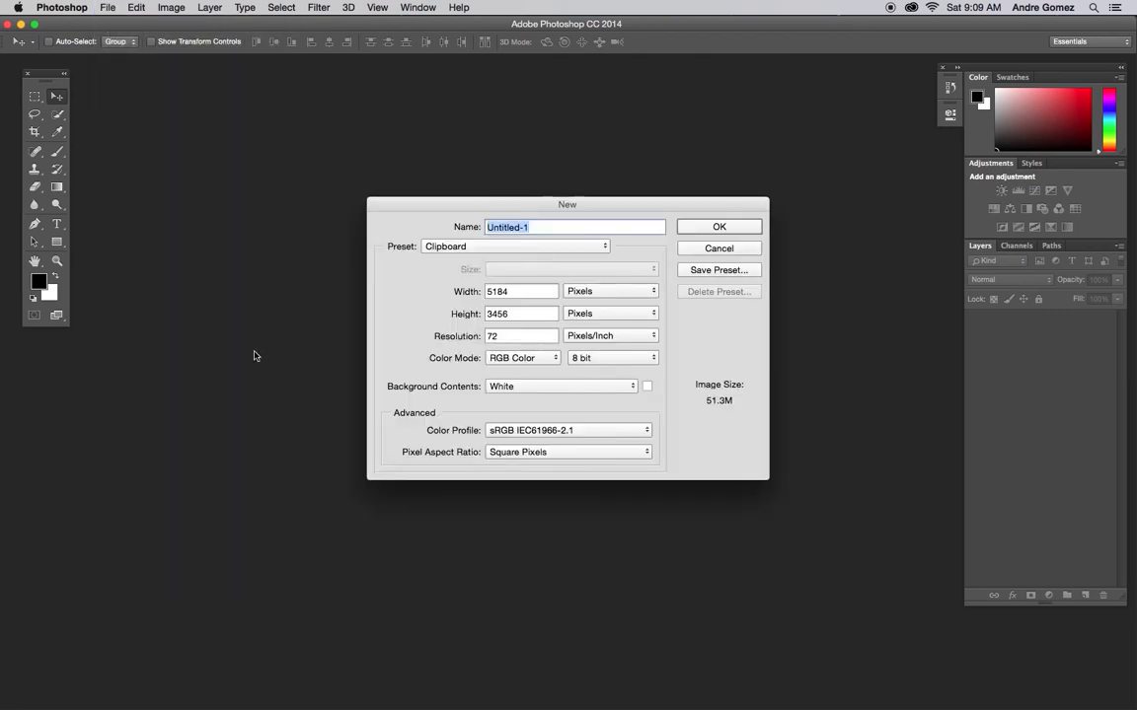
left_click(590, 291)
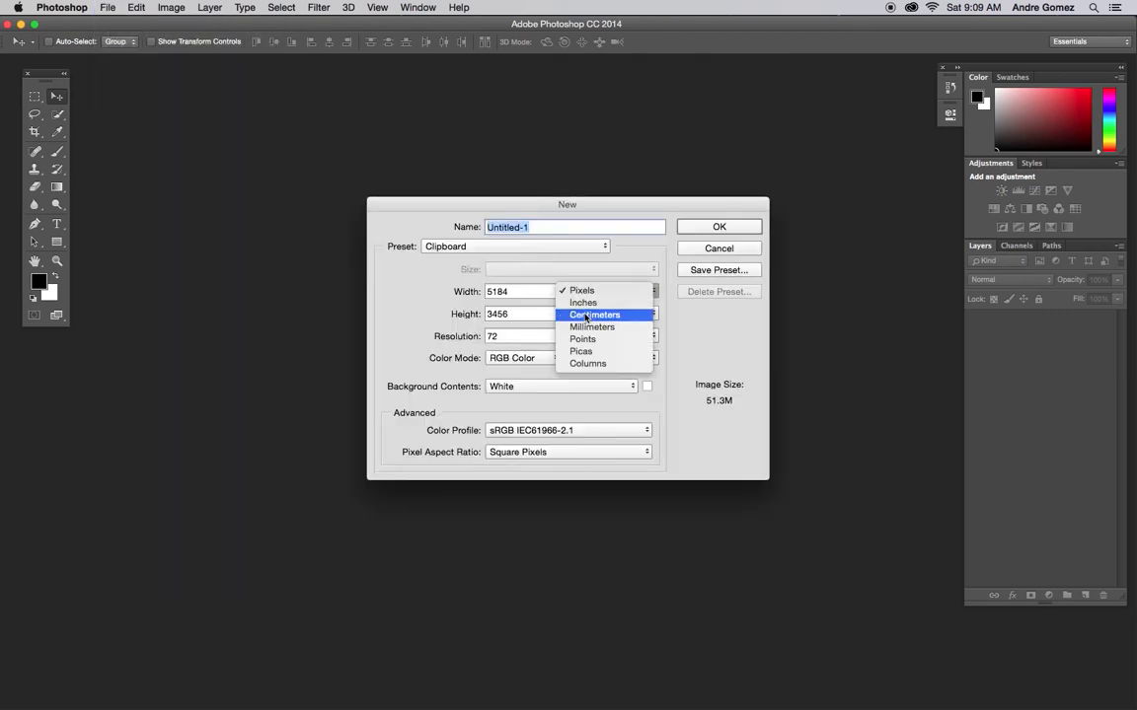
left_click(582, 303)
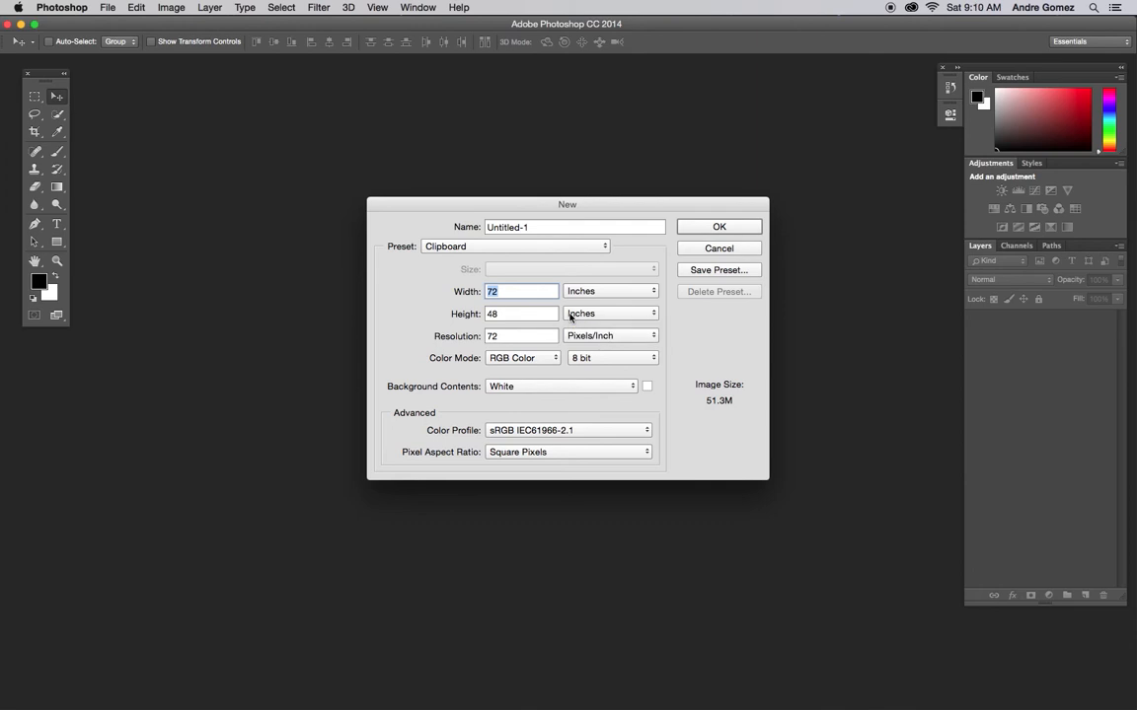
type("14")
key("Tab")
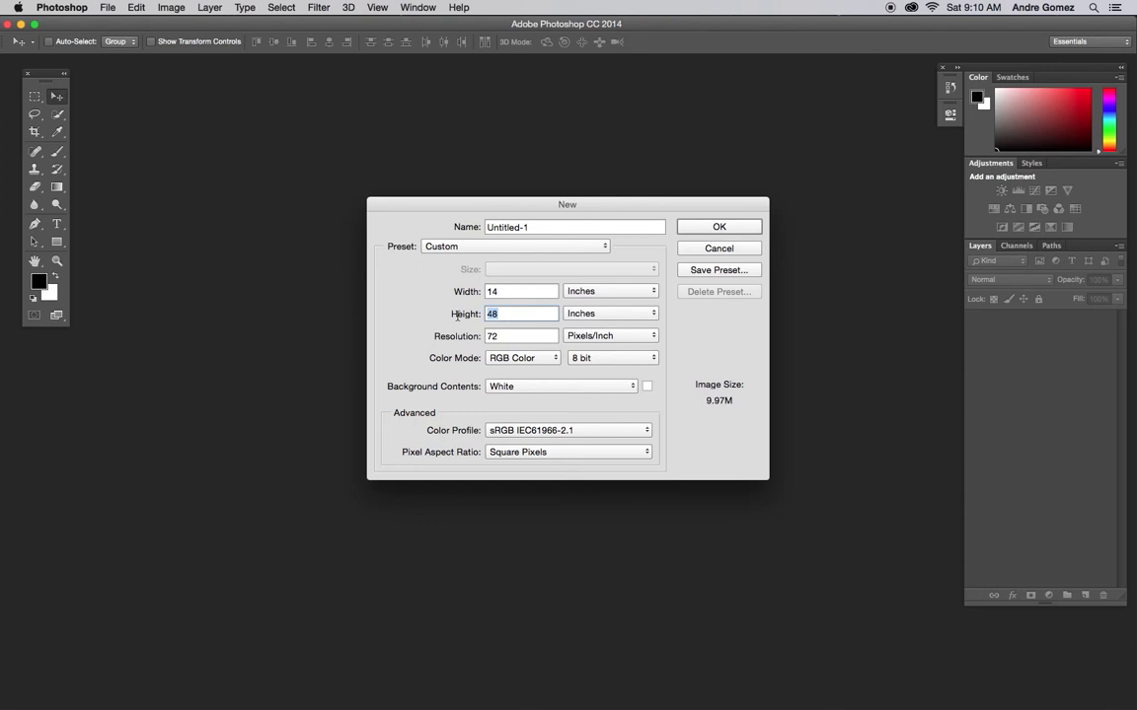
type("11")
key("Tab")
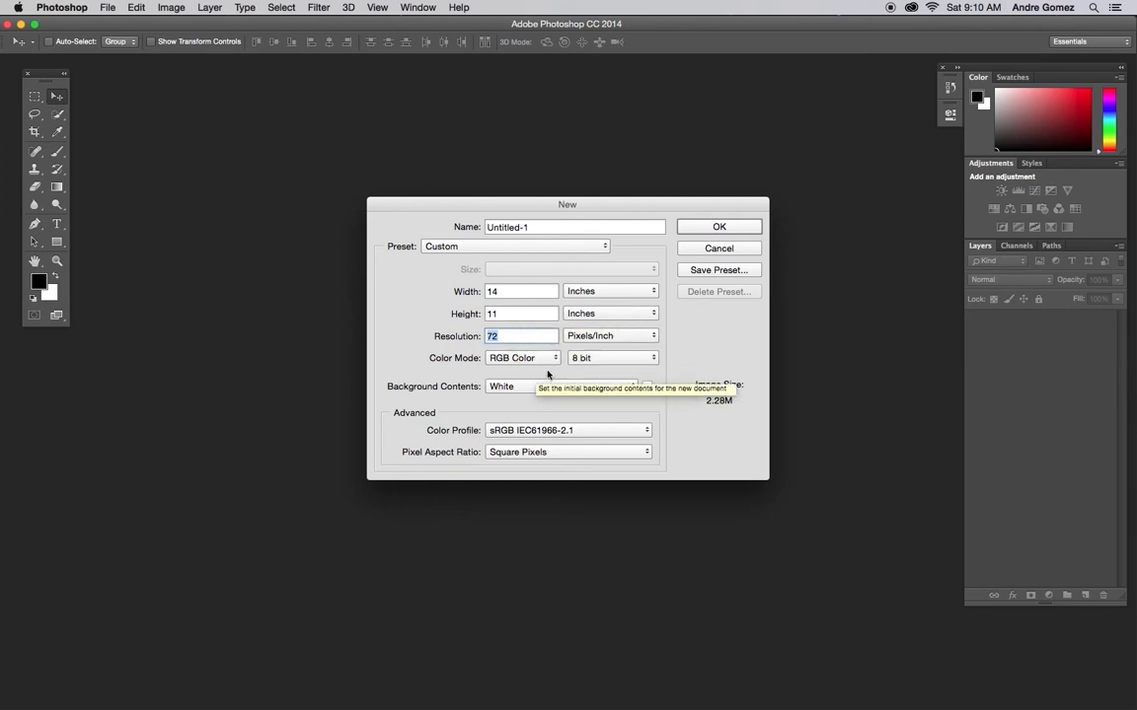
type("300")
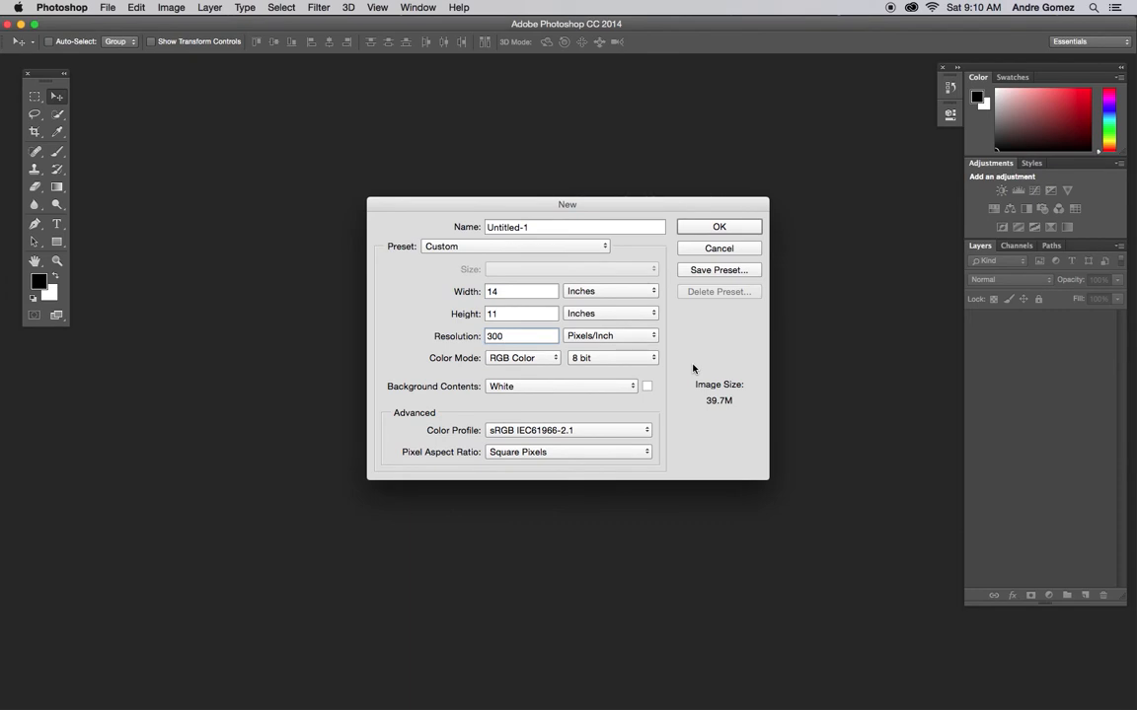
Step: Name the new document frmaed photo
left_click(567, 229)
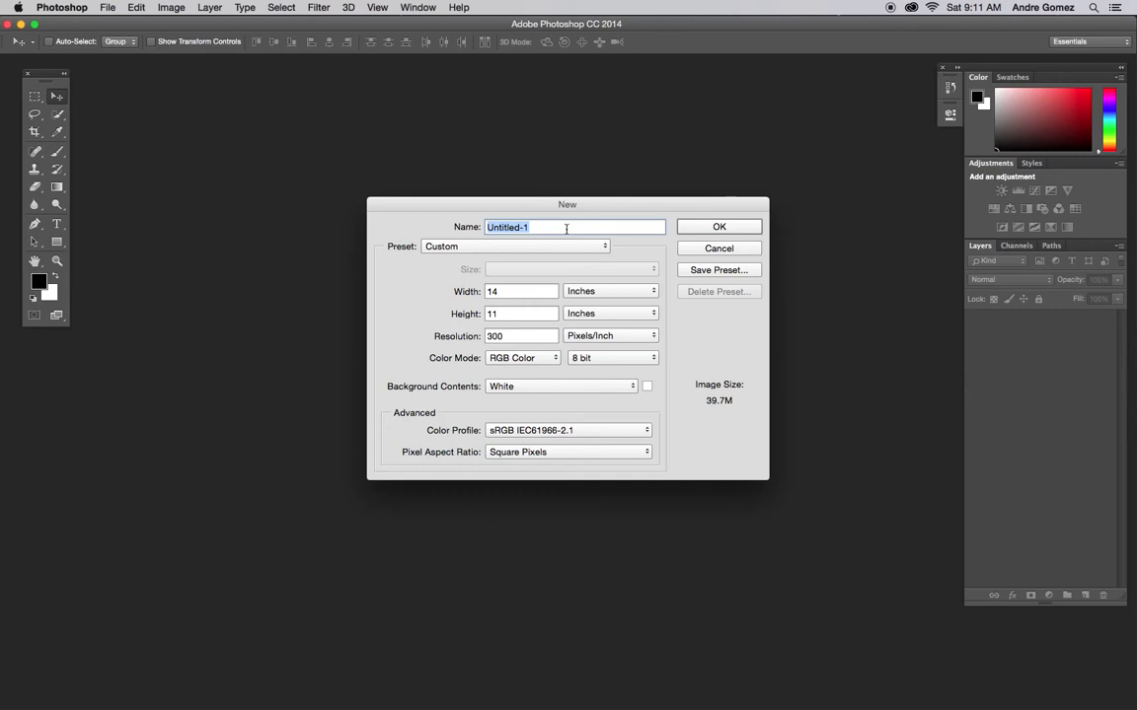
type("frmaed")
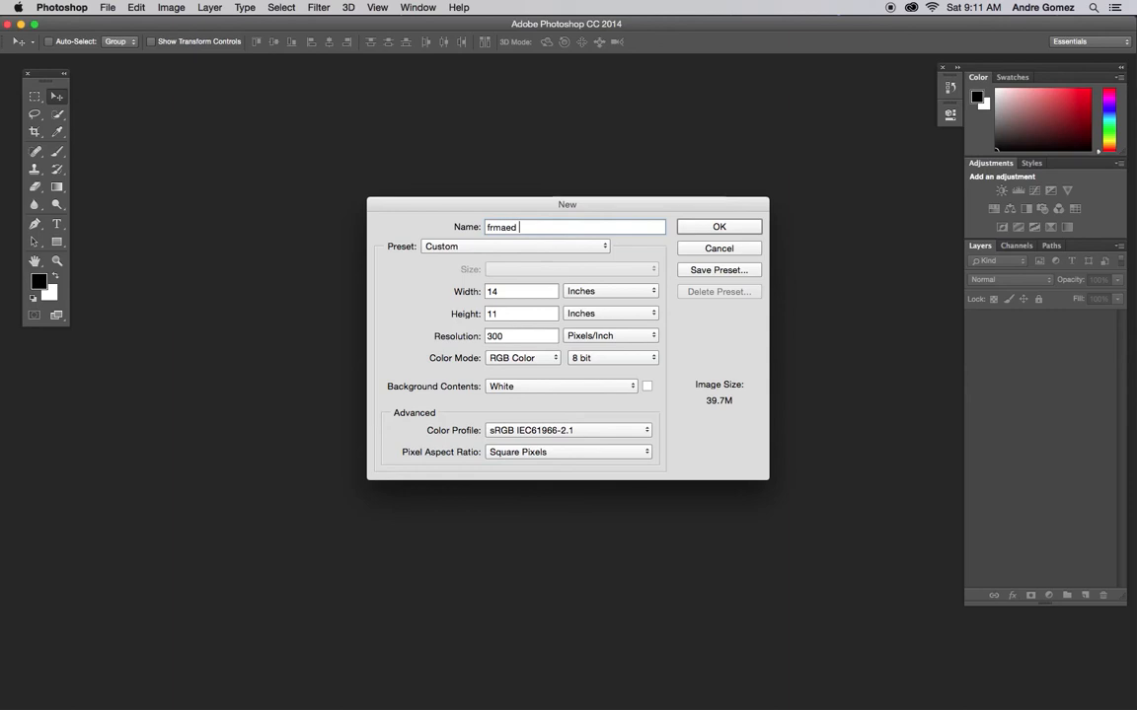
type(" hpot")
key("BackSpace")
key("BackSpace")
key("BackSpace")
key("BackSpace")
type("photo")
Step: Check the color mode and background contents options, keeping RGB Color and White, and create the document
left_click(524, 359)
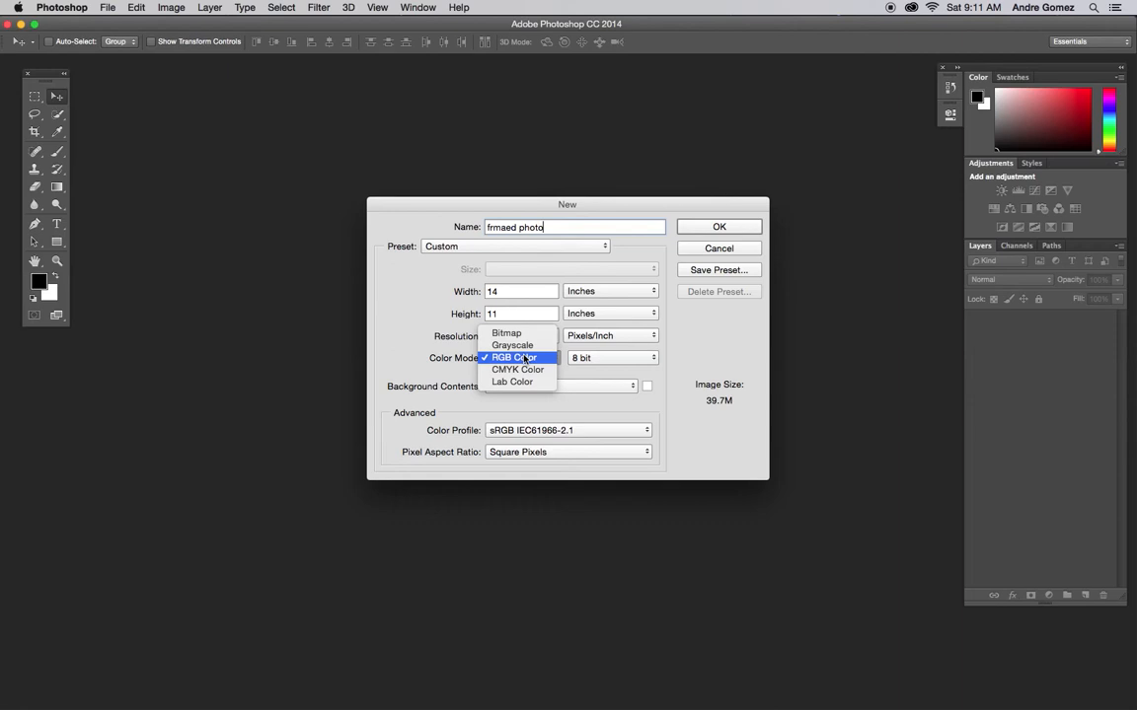
left_click(525, 359)
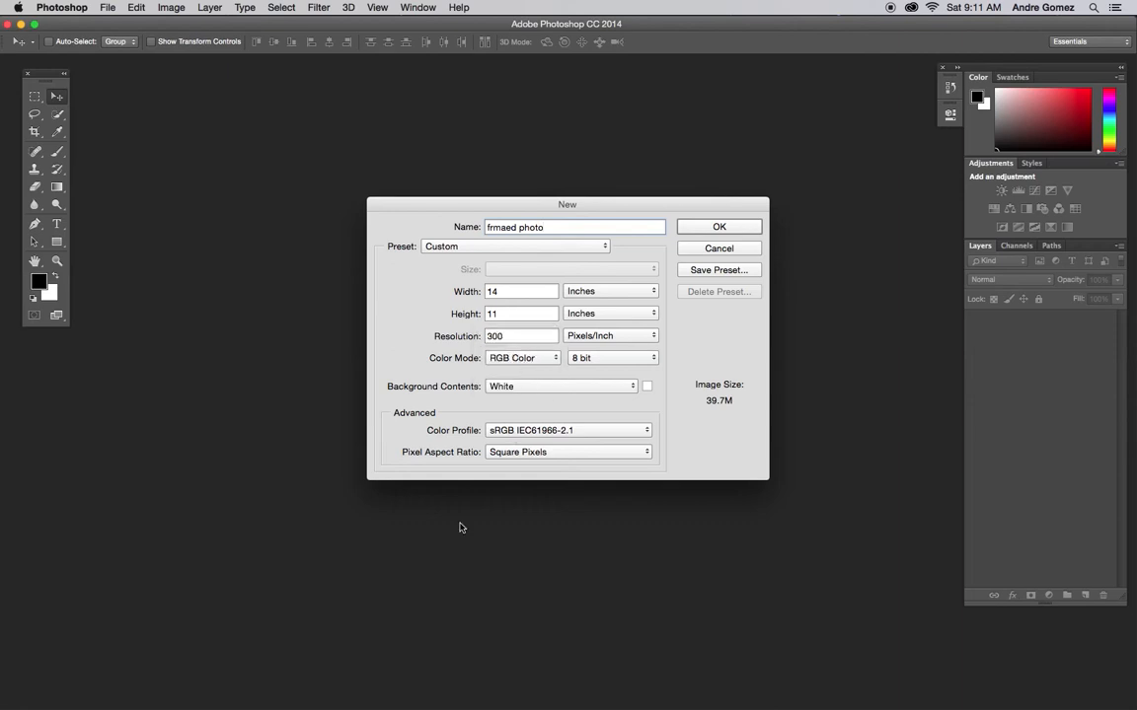
left_click(509, 388)
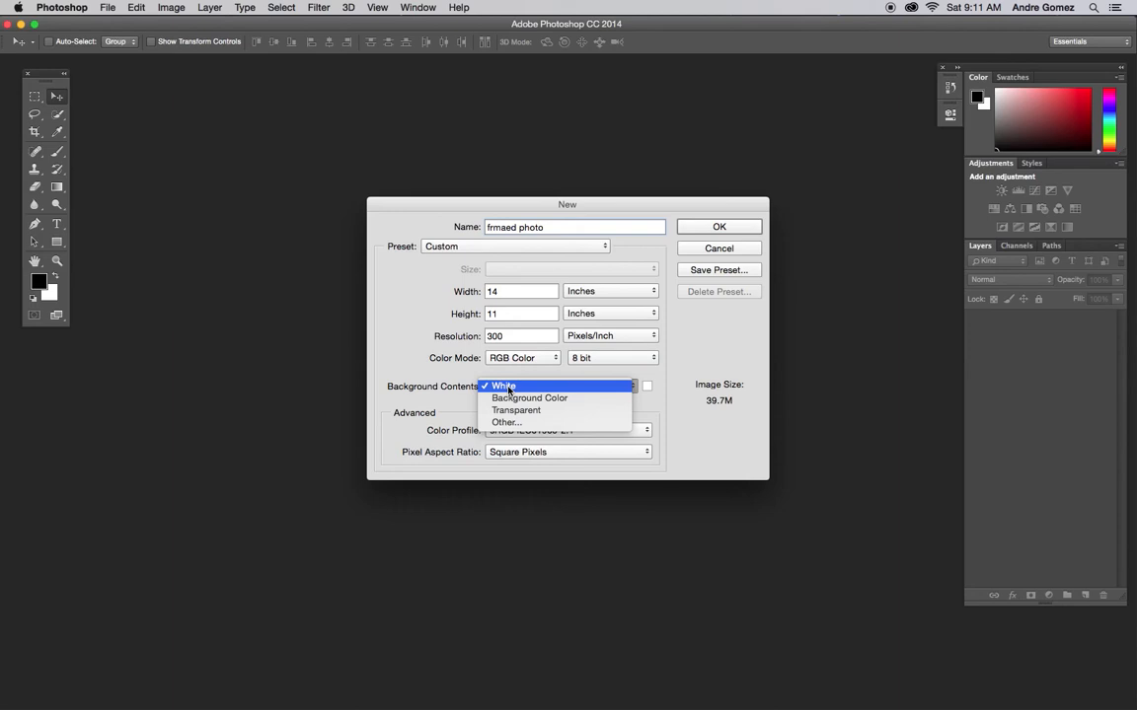
left_click(509, 388)
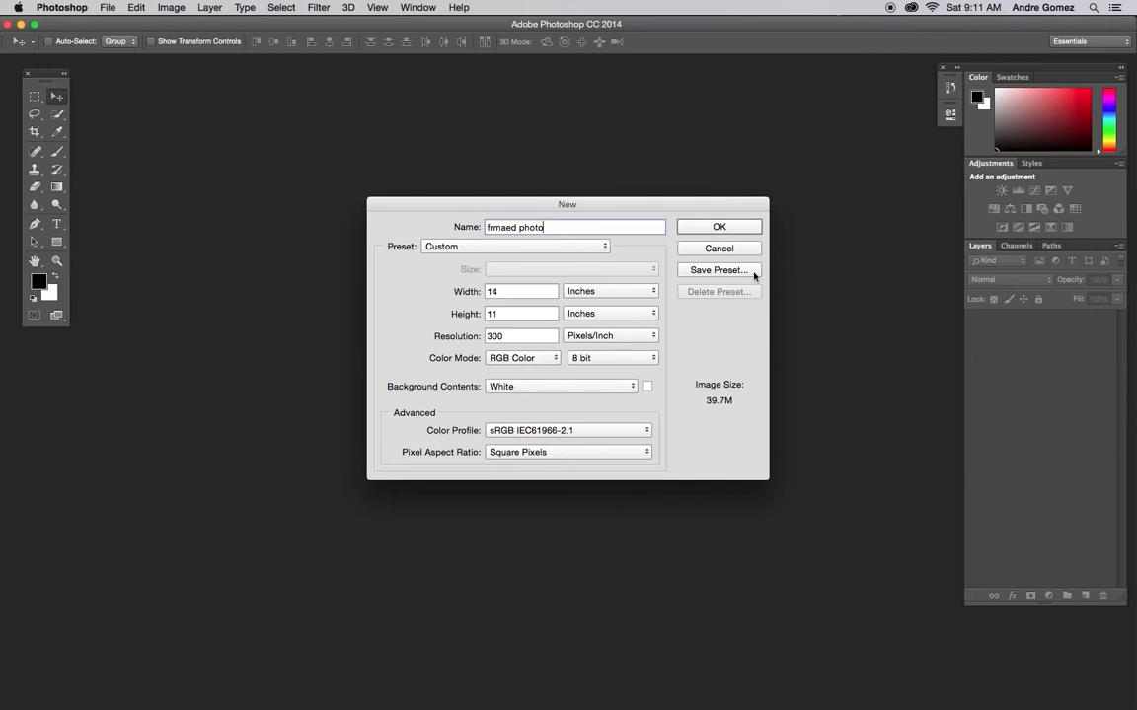
left_click(732, 229)
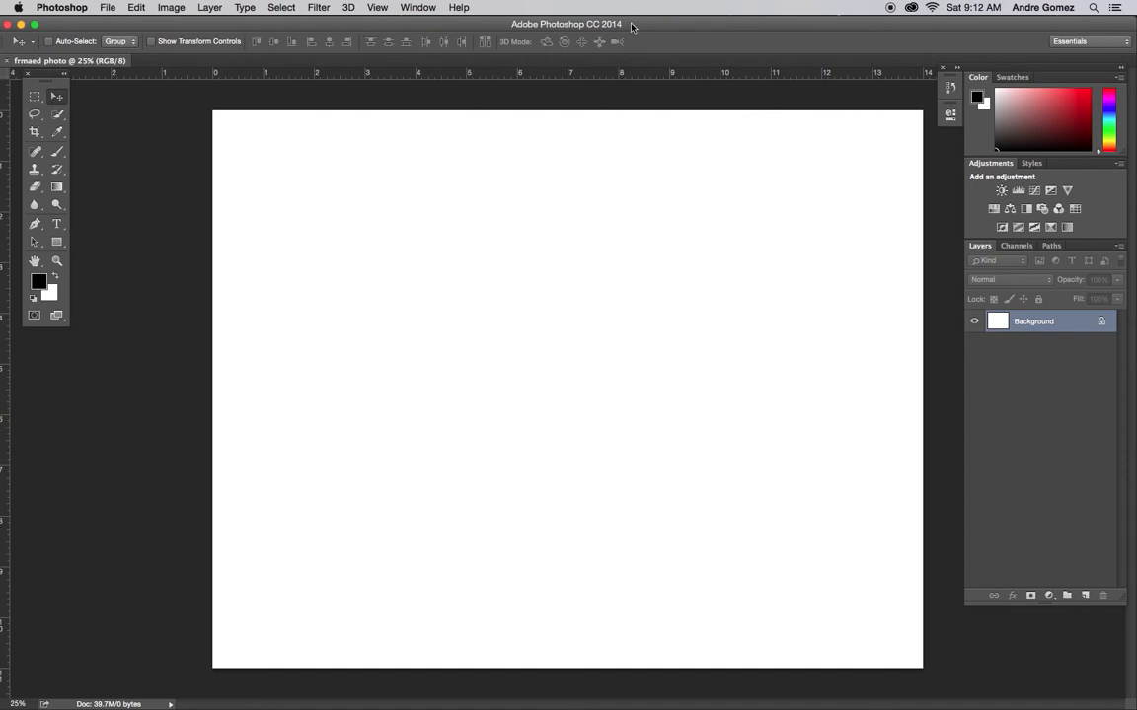
Step: Place erg.jpg from Desktop › agd › untitled folder › lake tahoe as an embedded layer and commit it
left_click(111, 6)
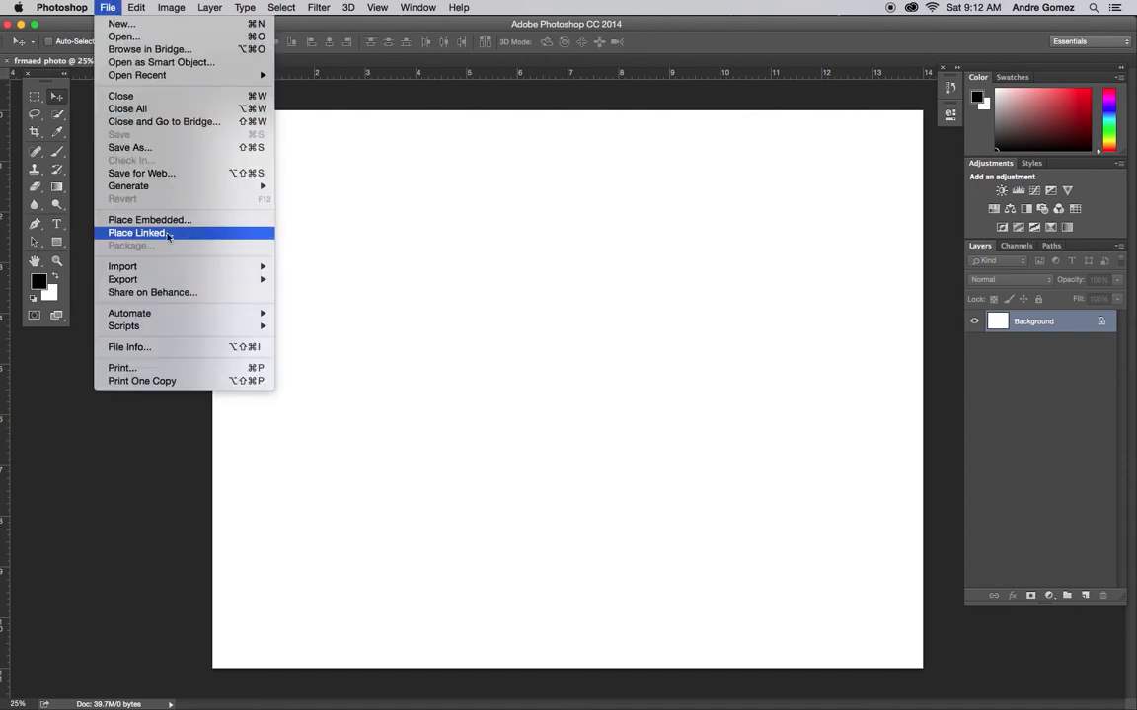
left_click(243, 219)
left_click(188, 227)
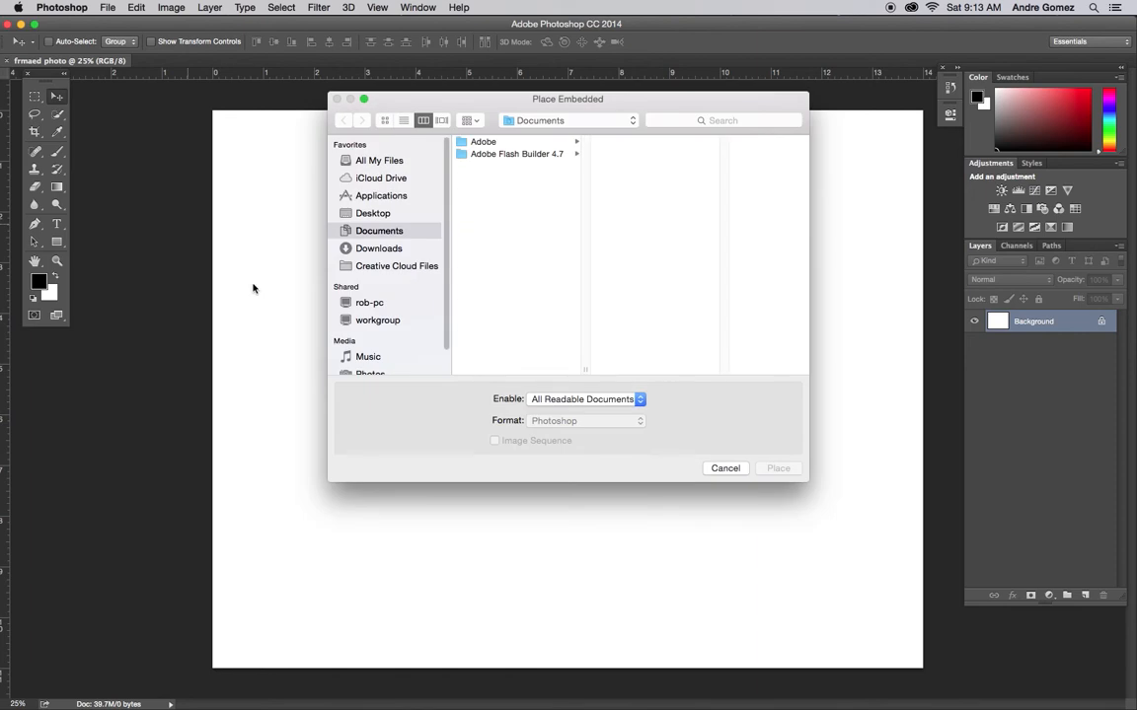
left_click(375, 214)
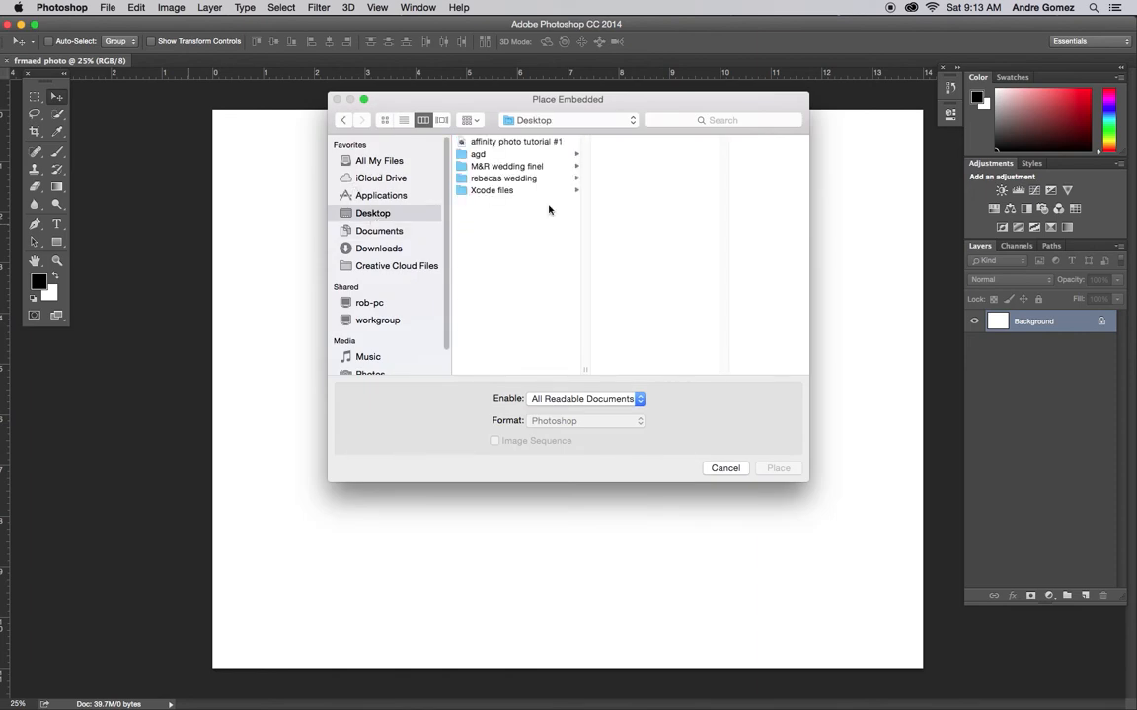
left_click(486, 156)
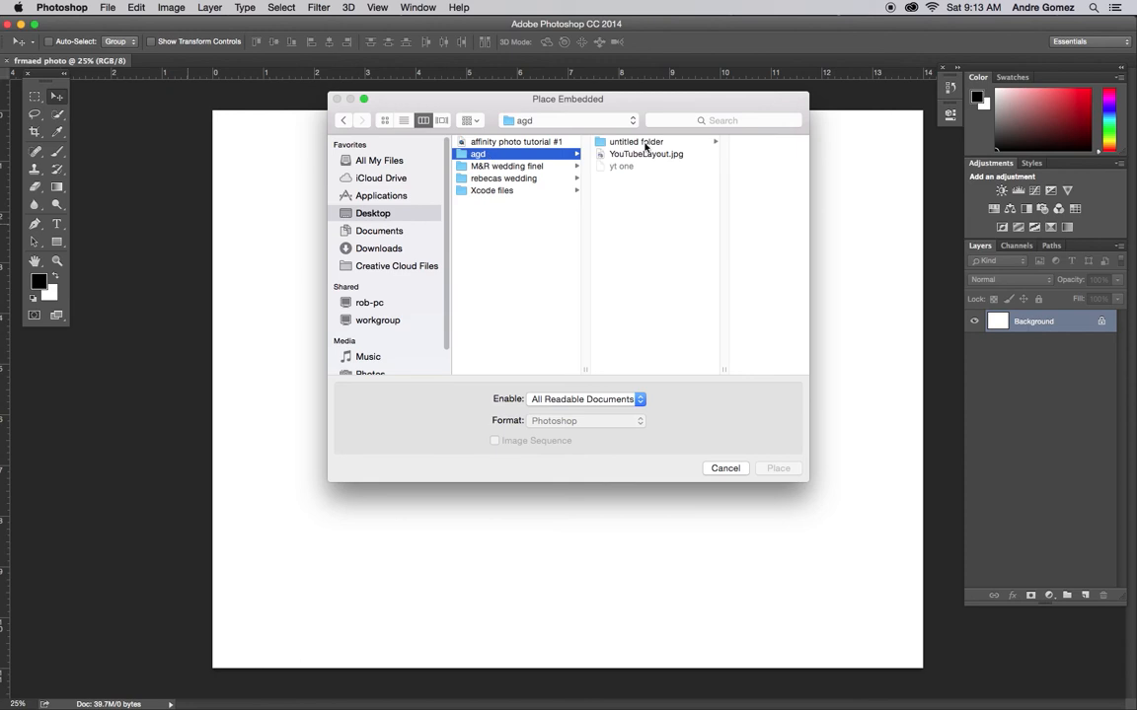
left_click(647, 144)
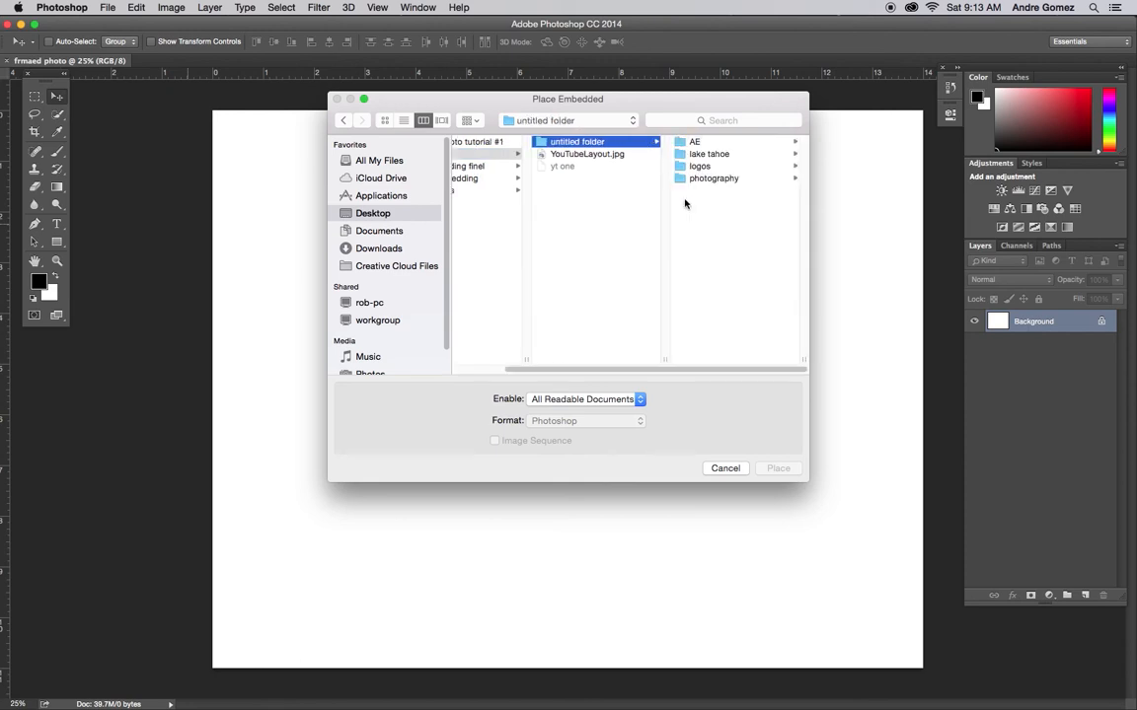
left_click(701, 155)
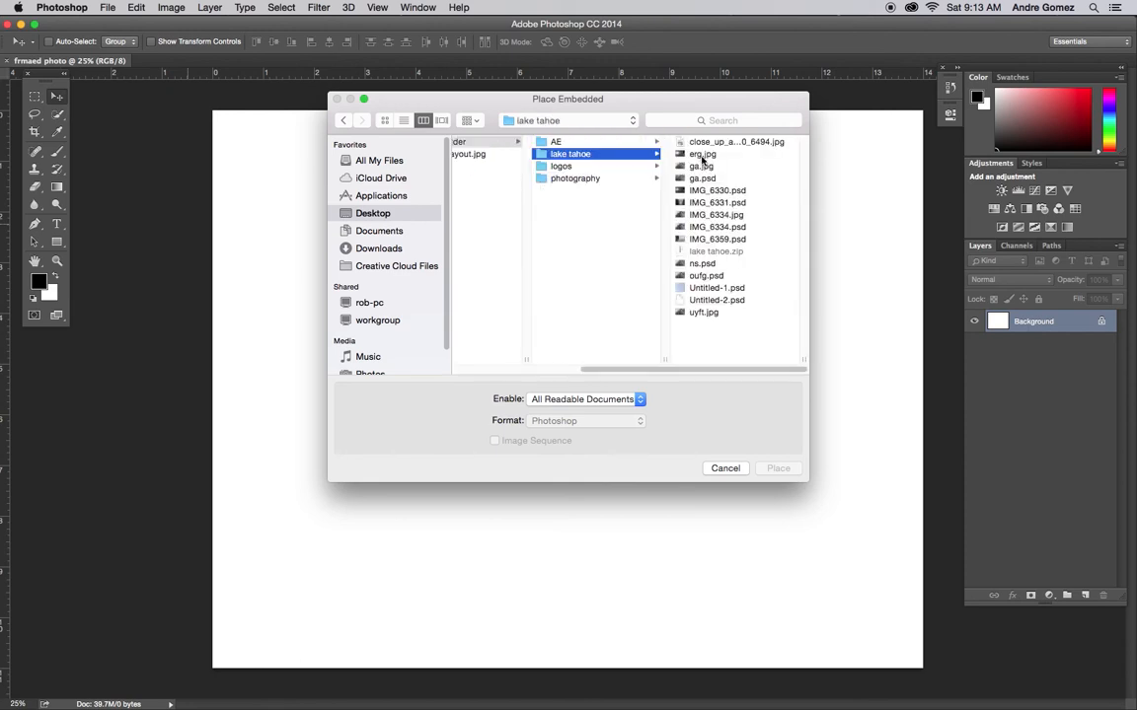
left_click(701, 155)
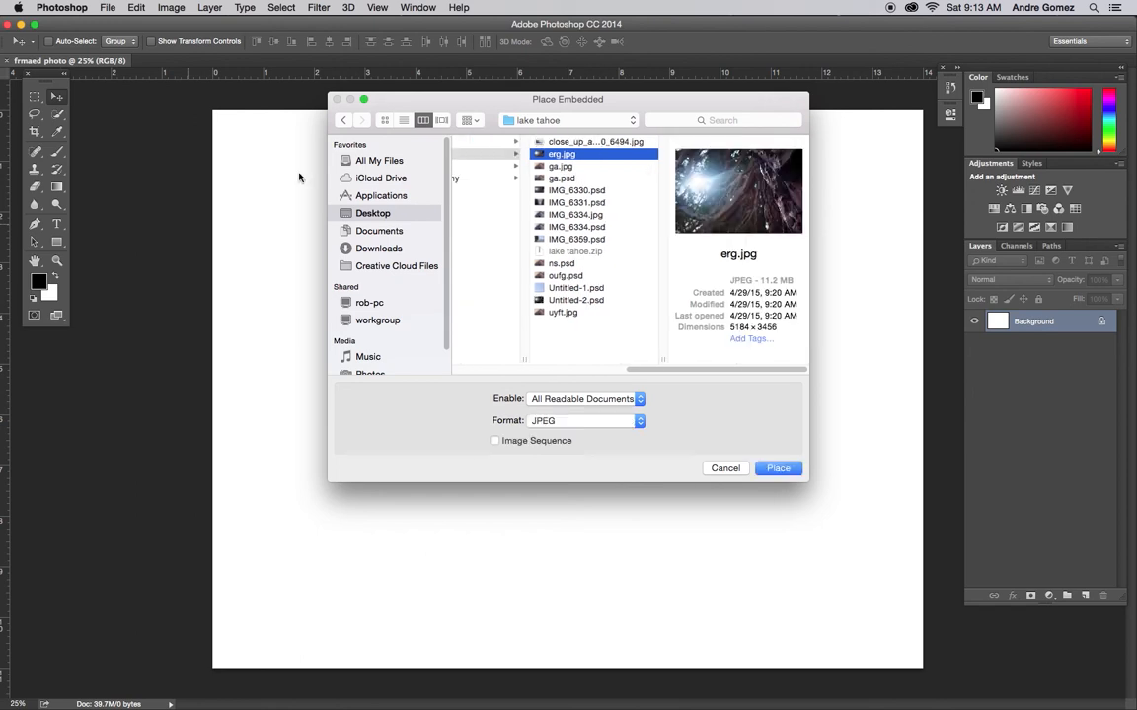
left_click(777, 467)
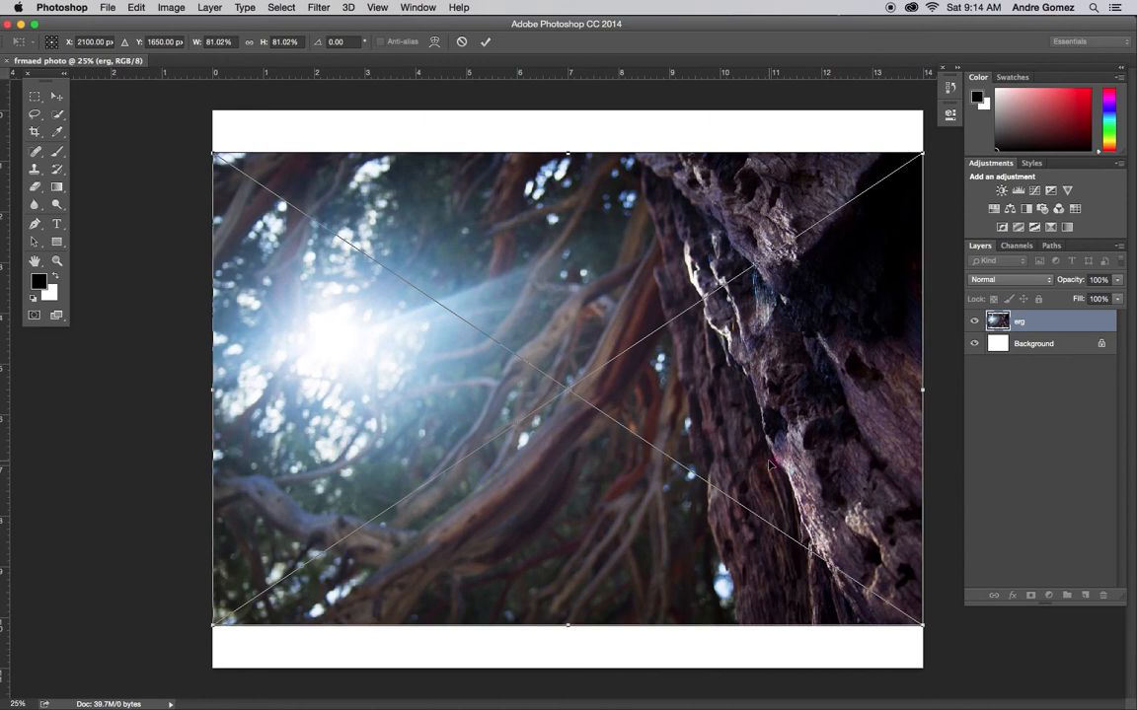
key("Return")
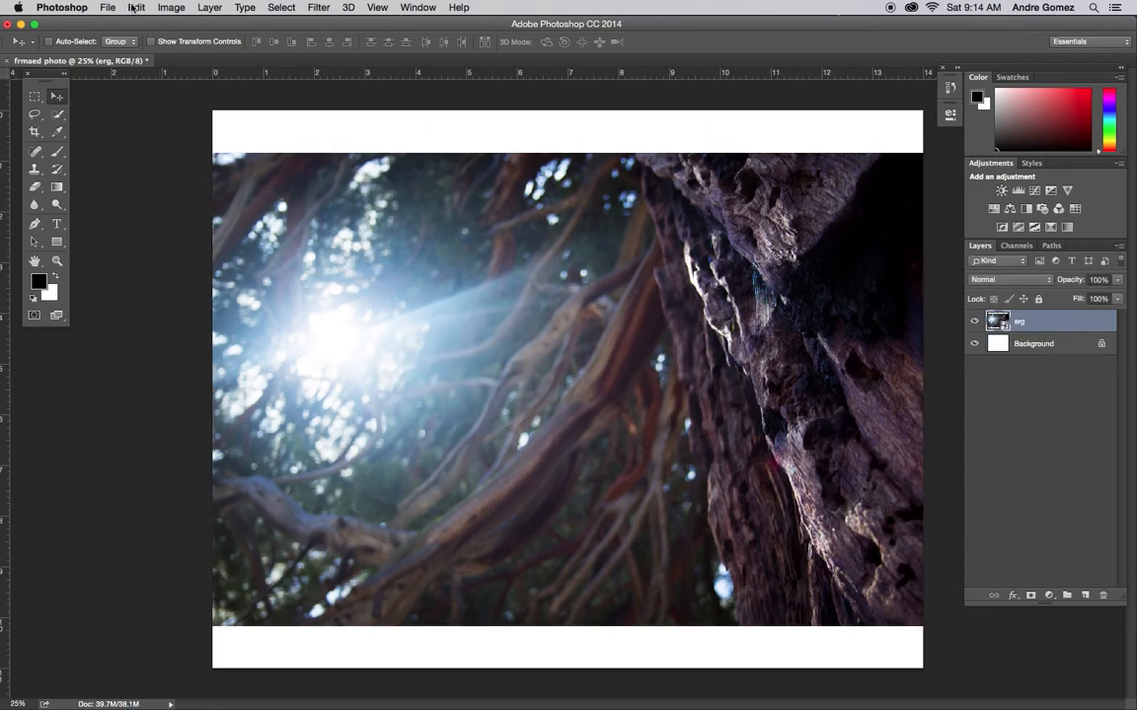
Step: Place ga.jpg from the lake tahoe folder as an embedded image
left_click(105, 7)
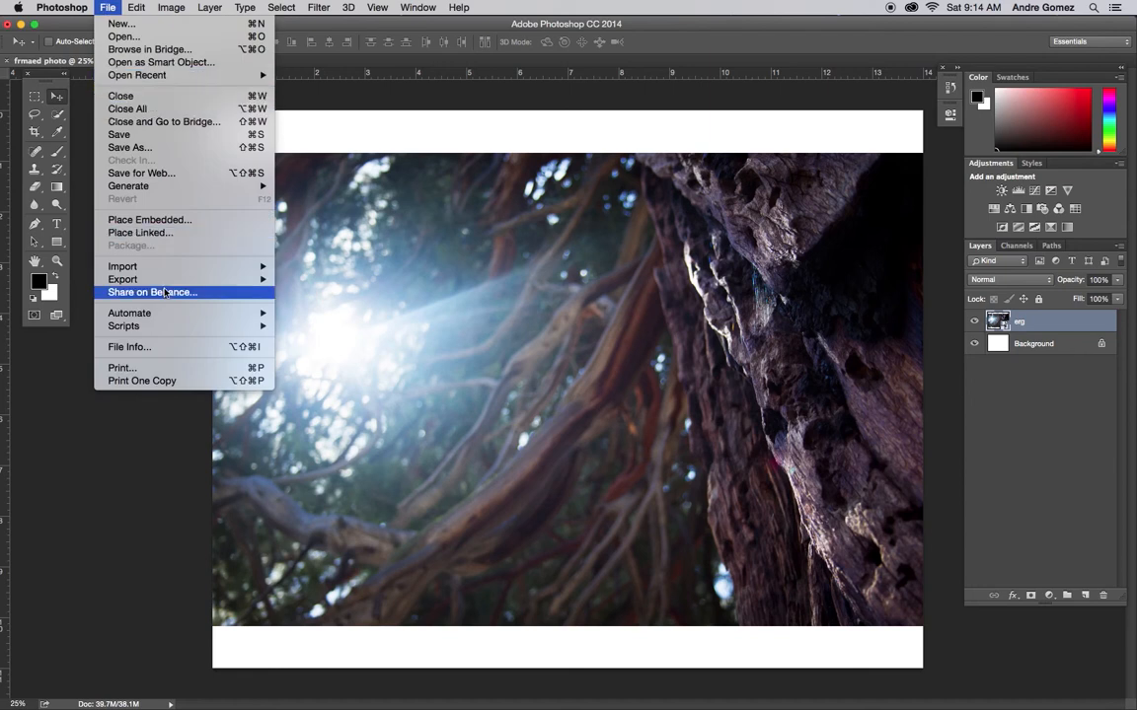
left_click(197, 219)
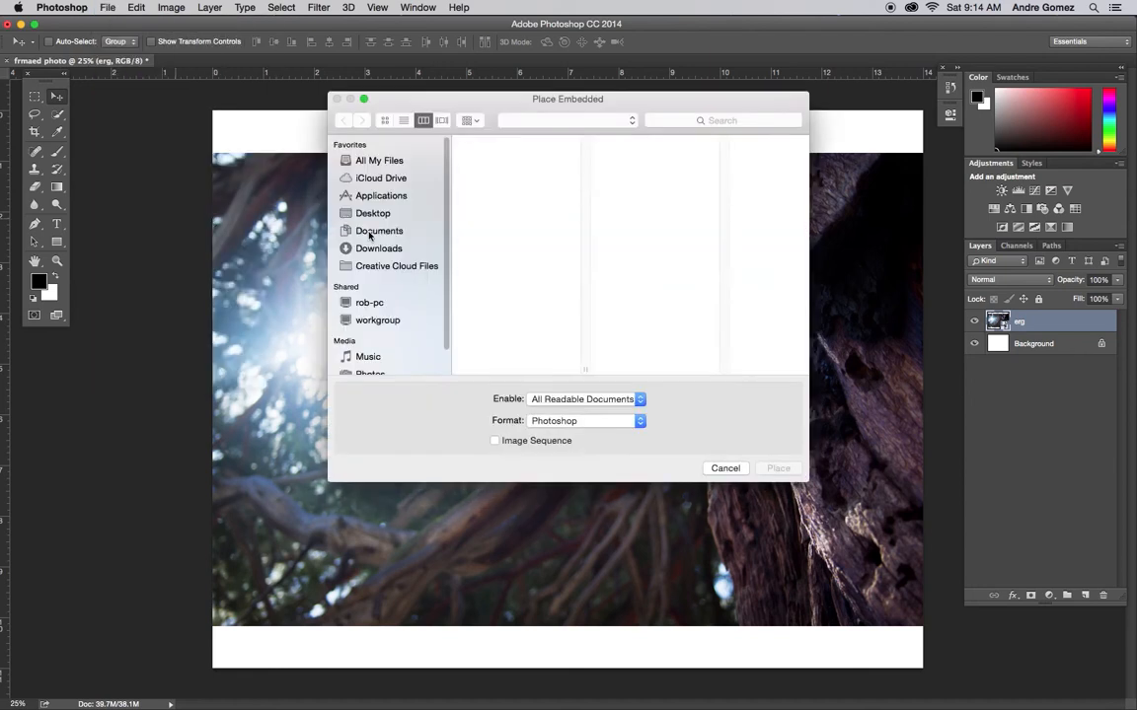
left_click(702, 166)
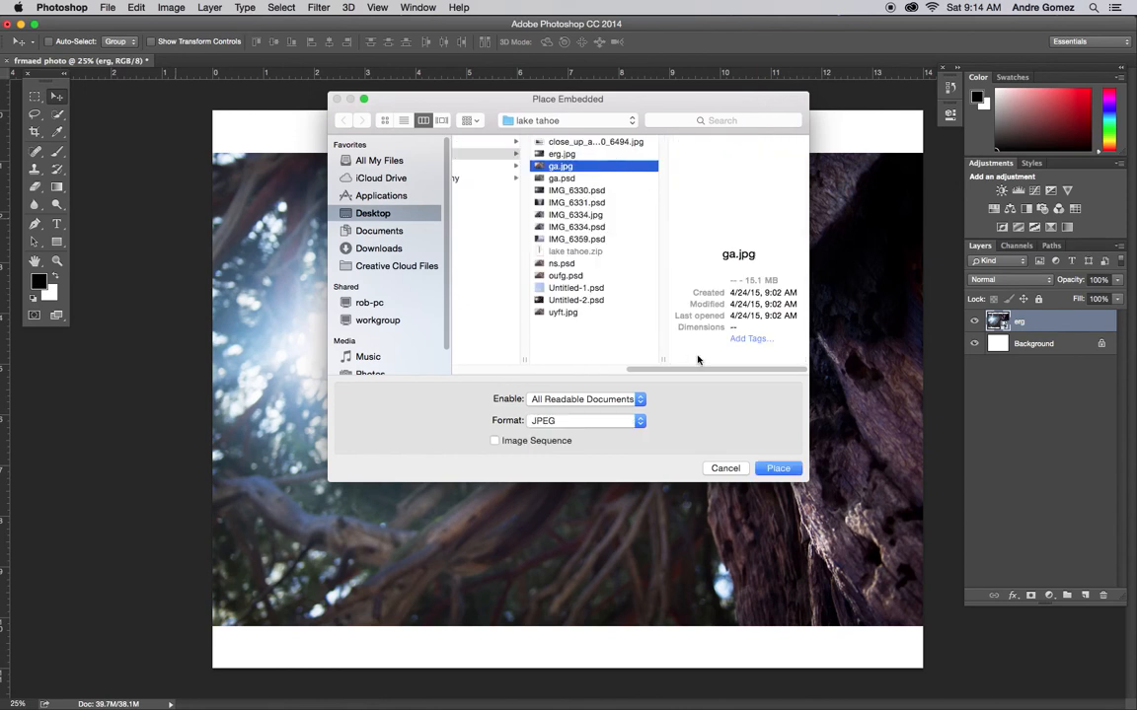
left_click(769, 469)
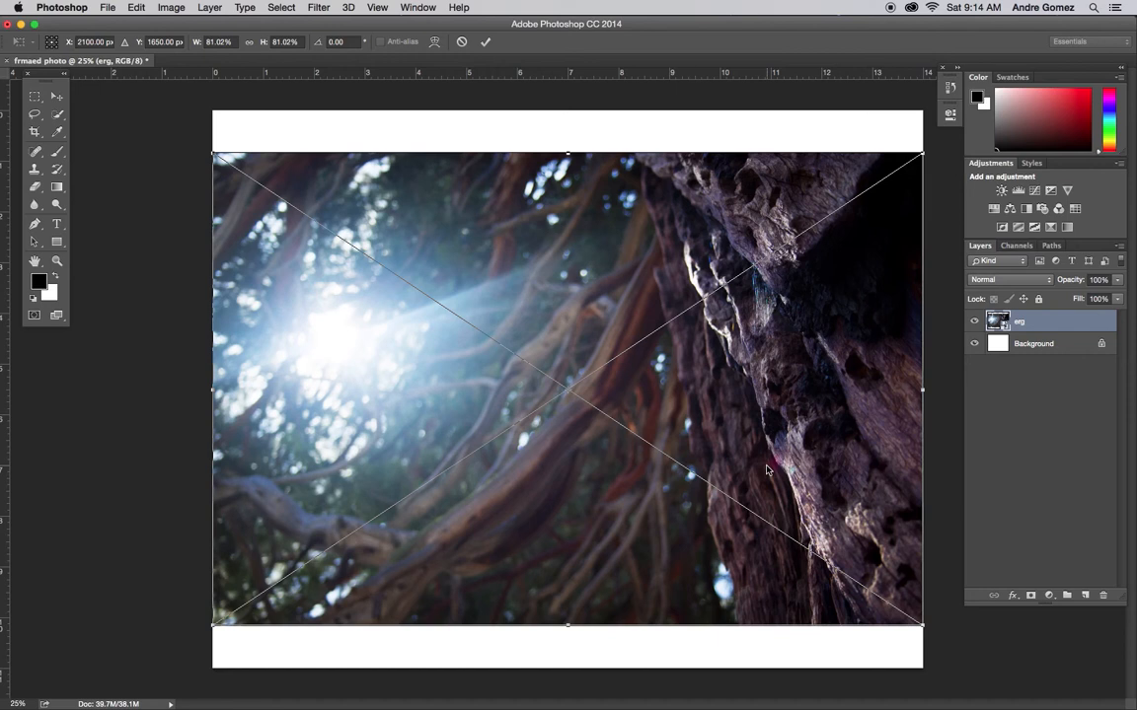
key("Return")
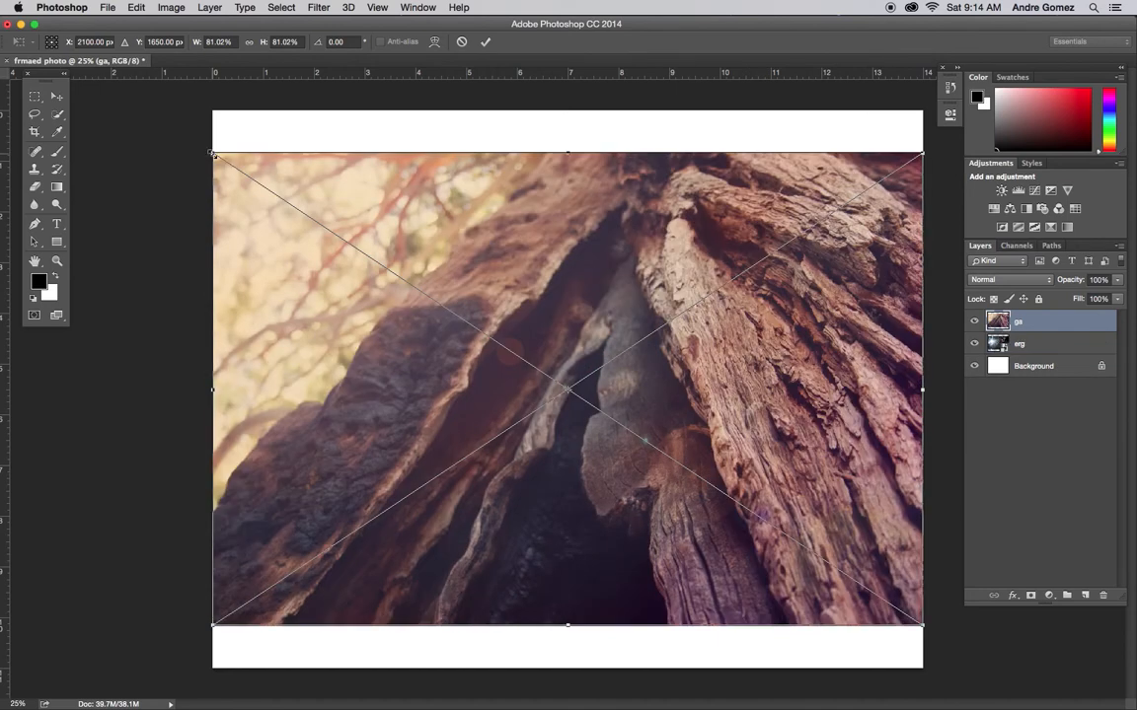
Step: Enlarge the placed ga image to about 90% so it fills the canvas, reposition it, and commit the placement
left_click_drag(212, 154, 151, 67)
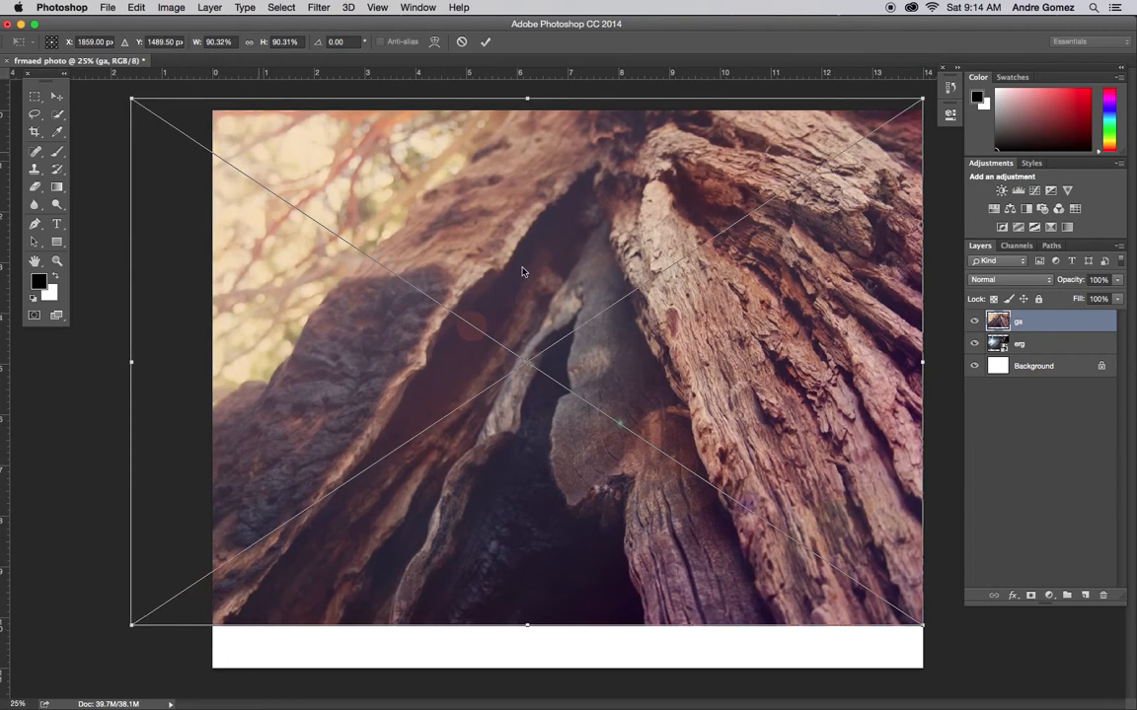
left_click_drag(520, 269, 550, 291)
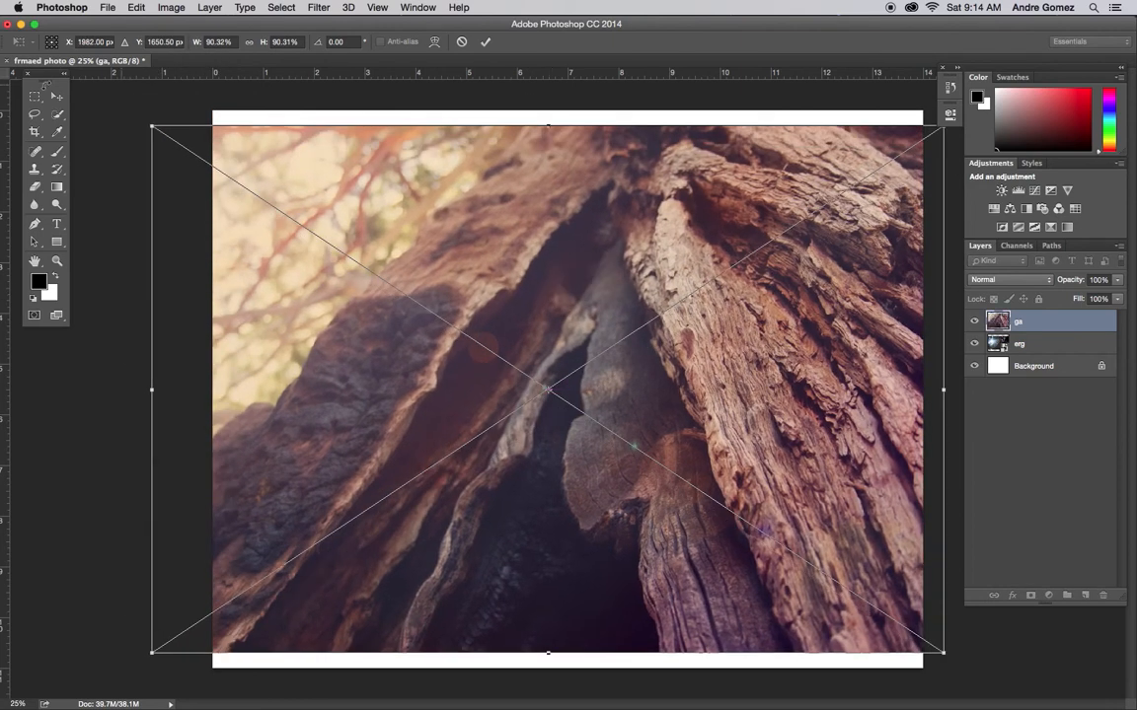
left_click(56, 95)
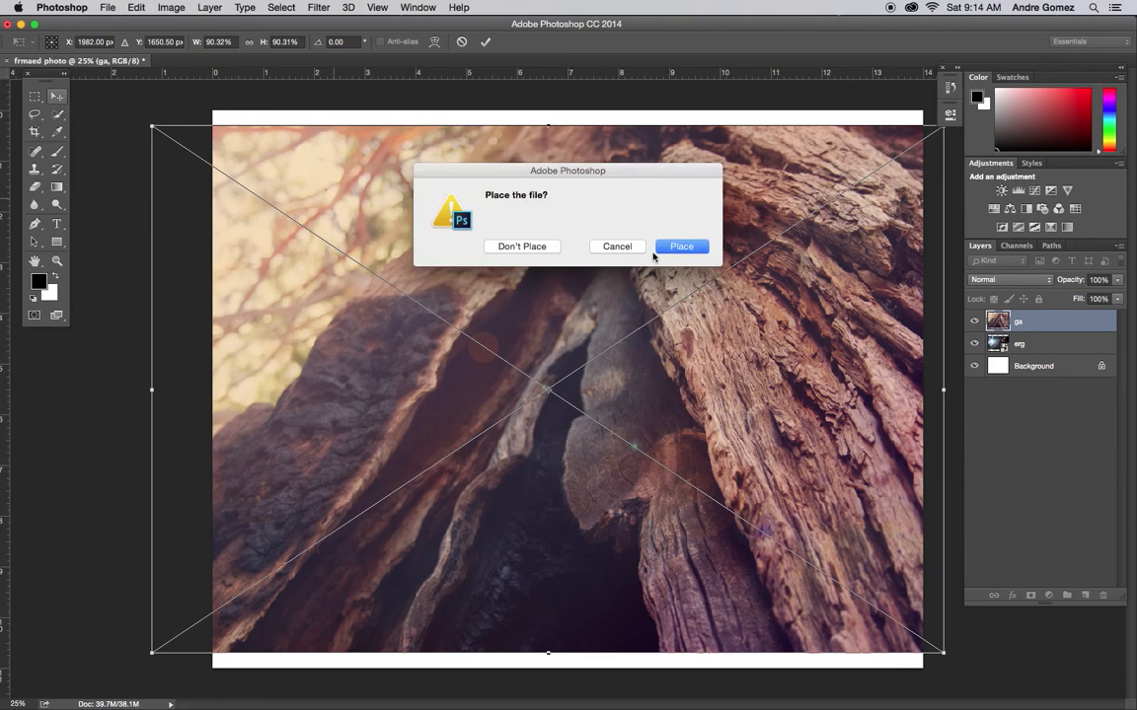
left_click(681, 247)
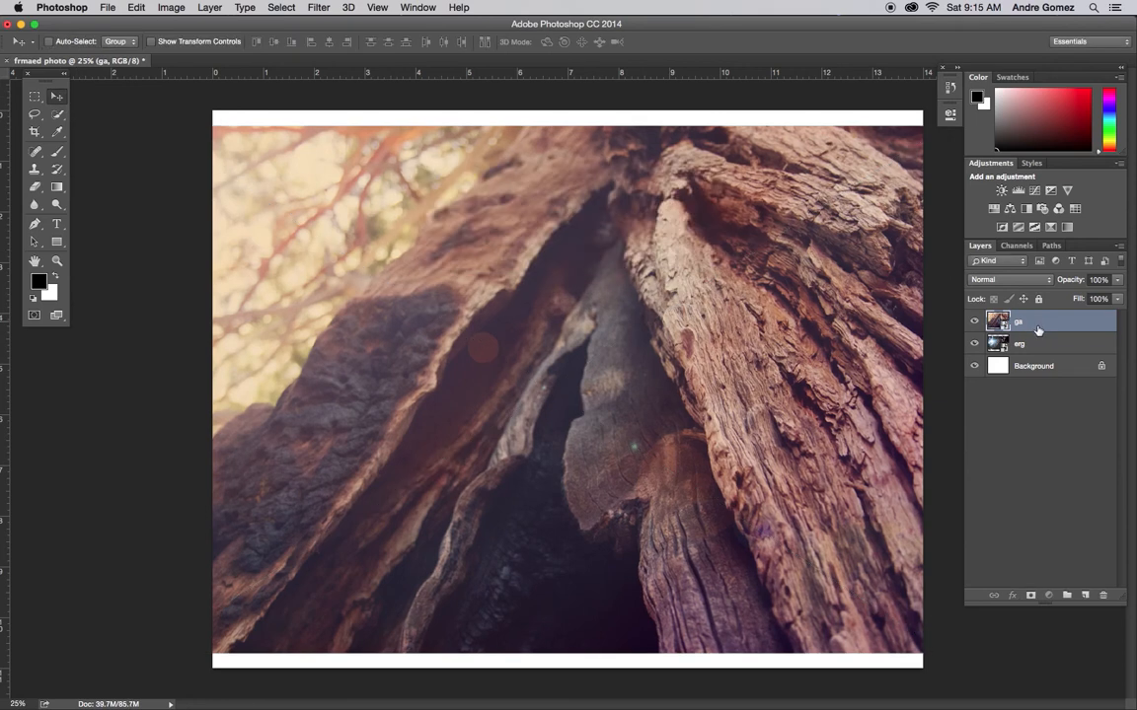
Step: Move the ga layer below erg and unlock the Background layer
left_click_drag(1031, 322, 1035, 347)
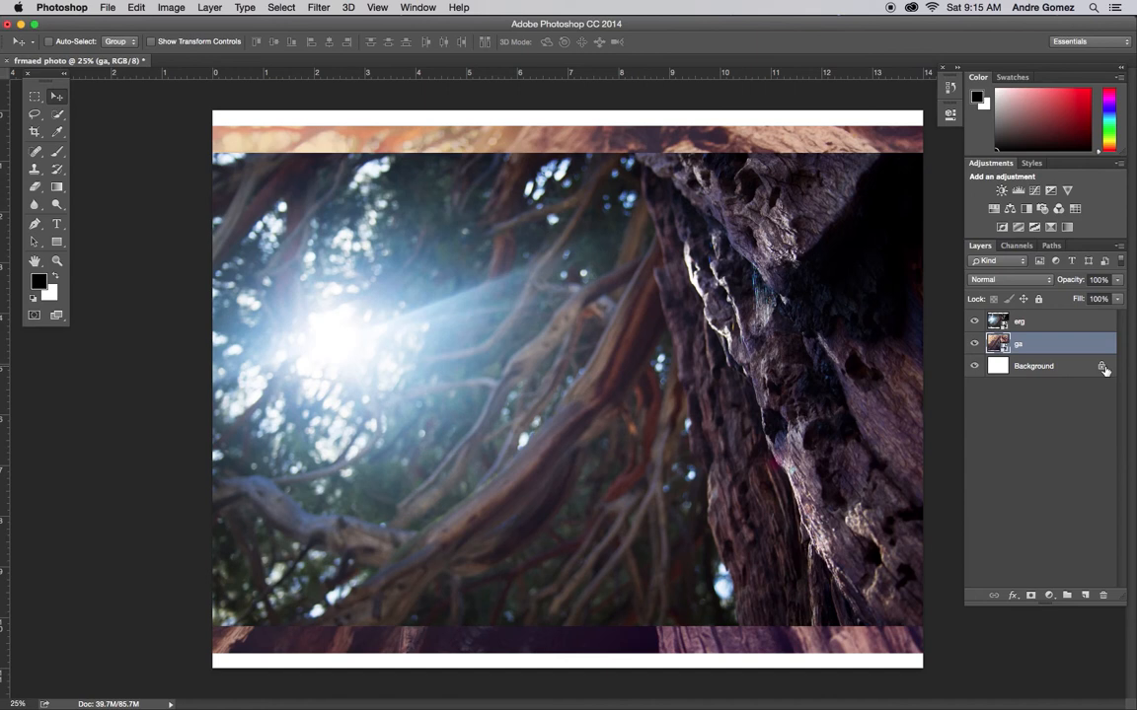
left_click(1102, 367)
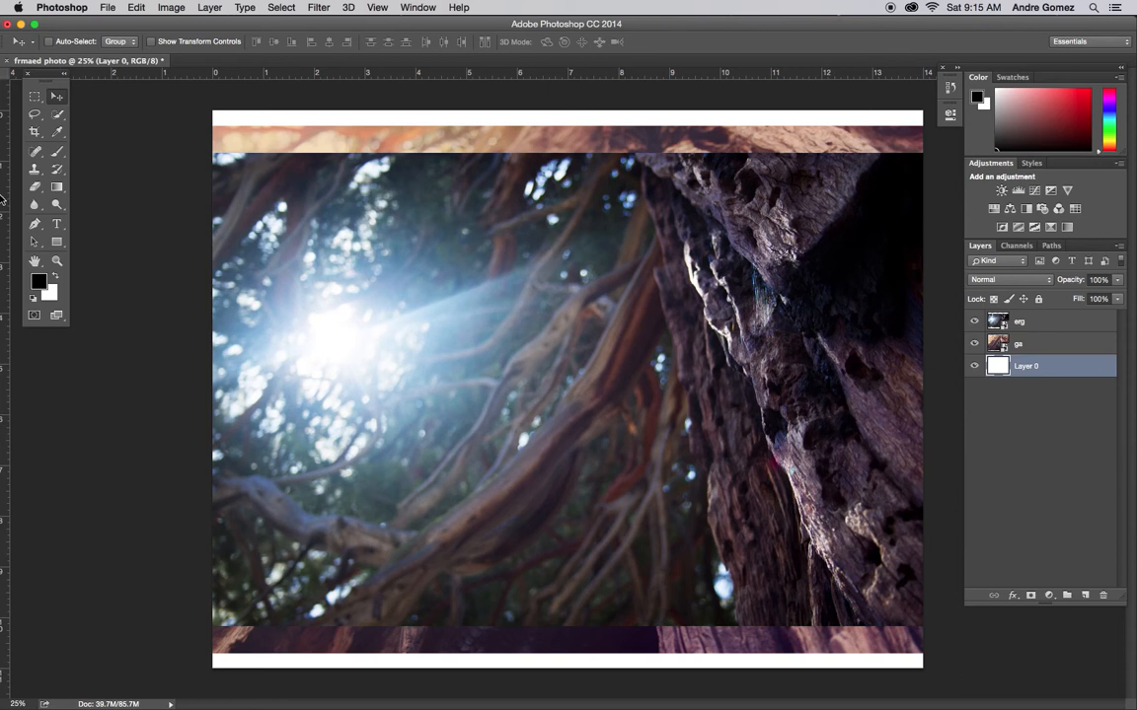
Step: Add vertical guides at about 1 inch and 13 inches on the horizontal ruler
mouse_move(5, 203)
left_mouse_down()
mouse_move(60, 190)
mouse_move(192, 197)
mouse_move(244, 221)
mouse_move(222, 209)
mouse_move(20, 200)
mouse_move(241, 202)
mouse_move(25, 168)
mouse_move(212, 183)
mouse_move(14, 176)
mouse_move(2, 201)
left_mouse_up()
left_click(386, 6)
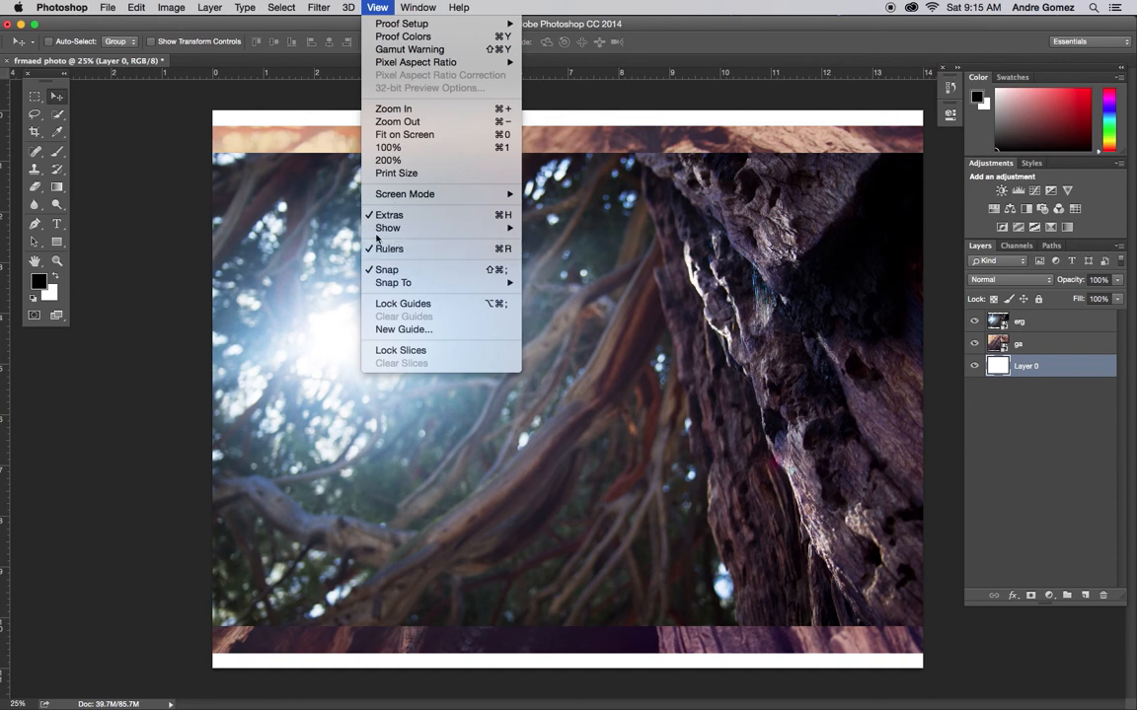
left_click(11, 198)
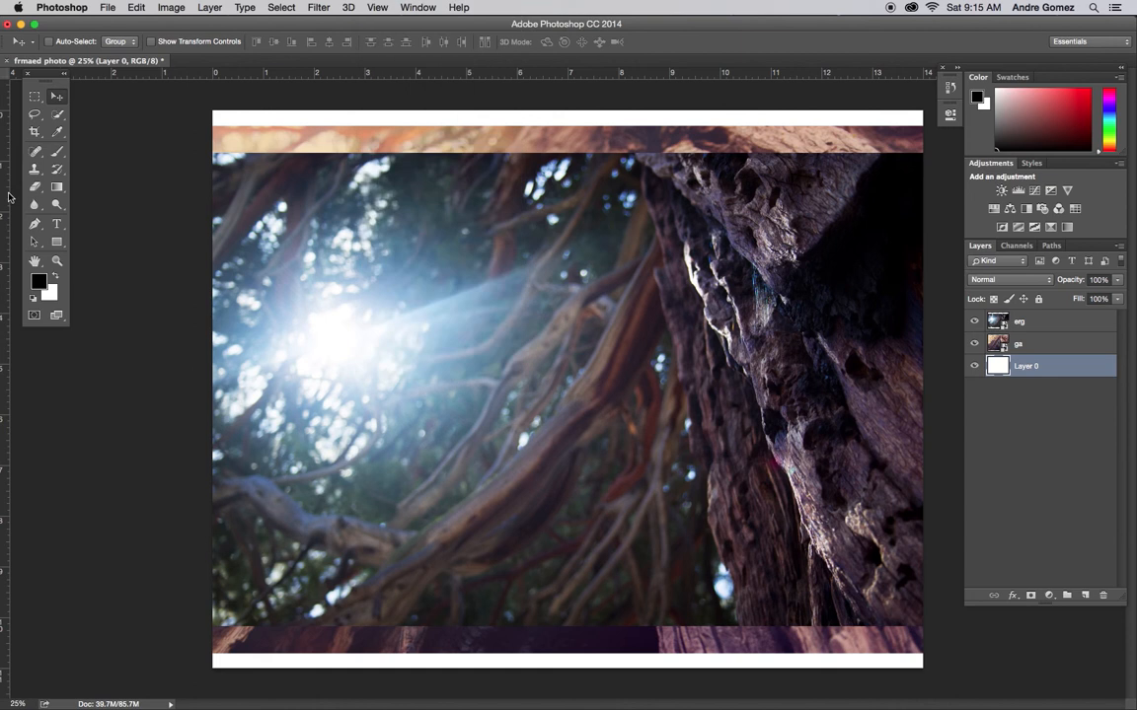
mouse_move(11, 198)
left_mouse_down()
mouse_move(216, 182)
mouse_move(14, 179)
mouse_move(3, 202)
left_mouse_up()
left_click(383, 7)
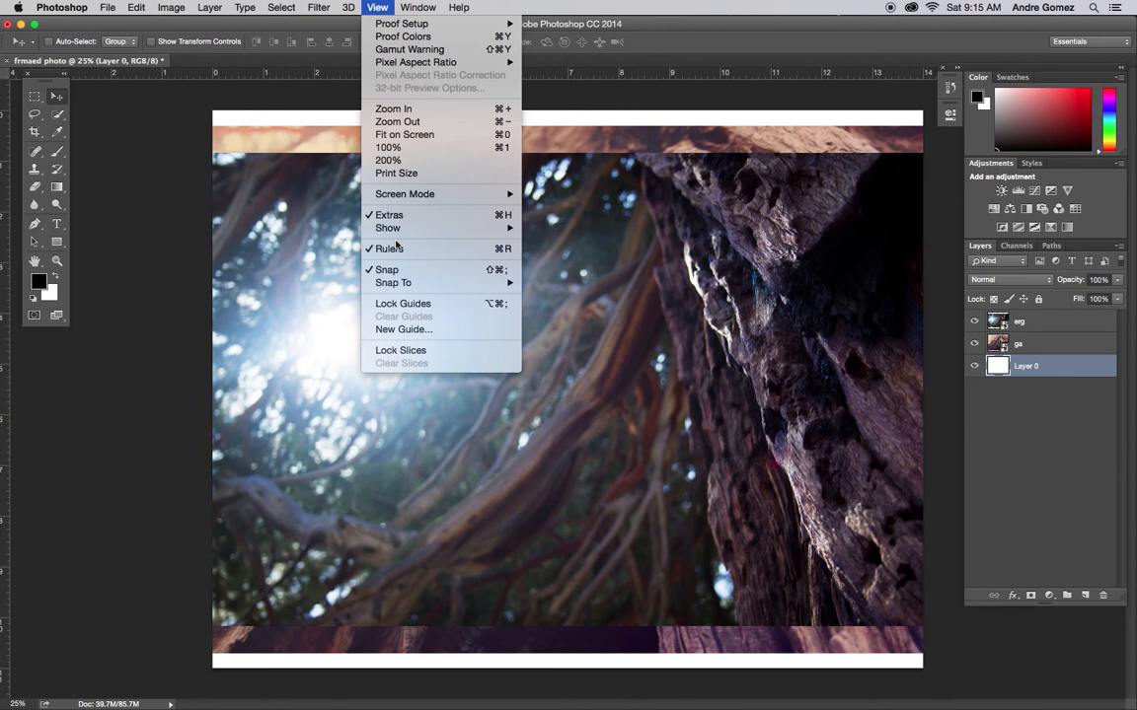
left_click(10, 175)
left_click_drag(10, 177, 263, 181)
left_click_drag(4, 215, 874, 247)
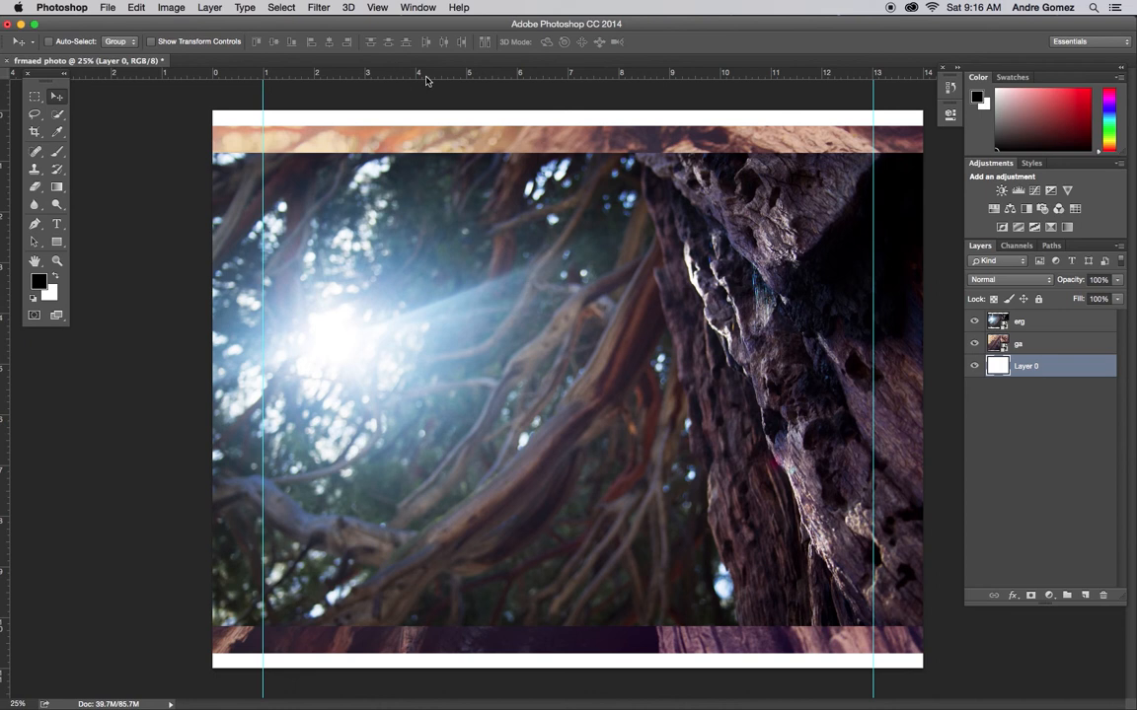
Step: Add horizontal guides at about 1 inch and 10 inches on the vertical ruler
left_click_drag(427, 80, 409, 159)
left_click_drag(381, 76, 247, 618)
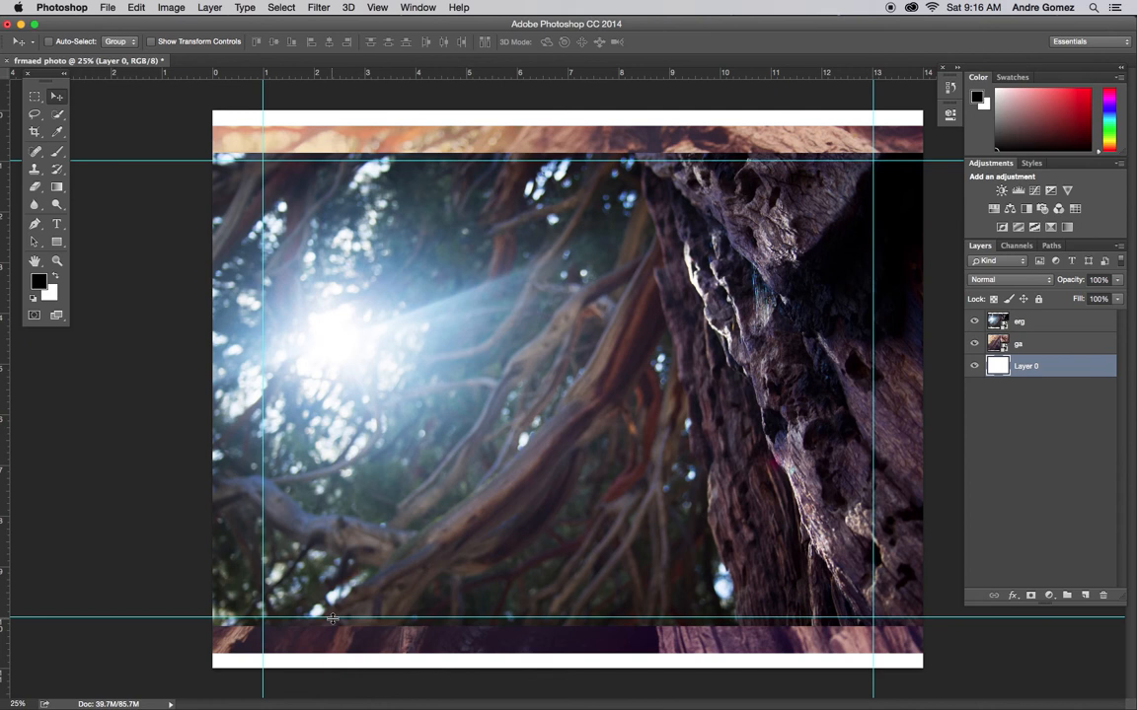
left_click_drag(332, 618, 333, 621)
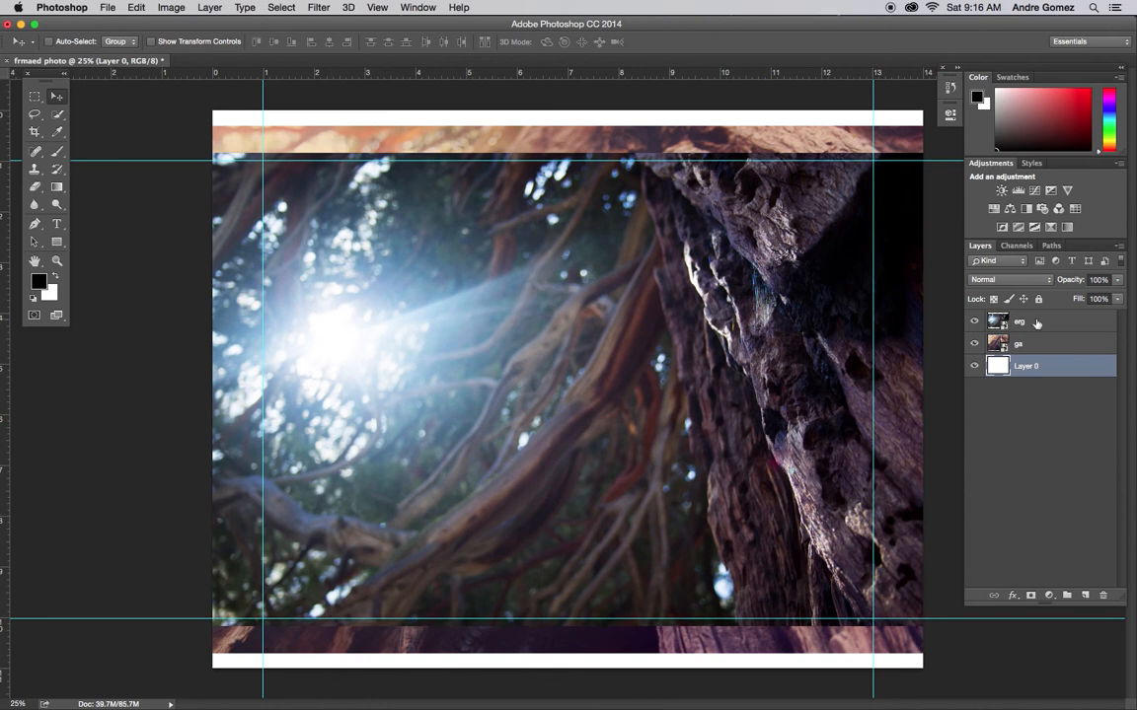
Step: Free-transform the erg layer, moving its corner to the top-left guide intersection and scaling it to about 70% to meet the right guide
left_click(1032, 322)
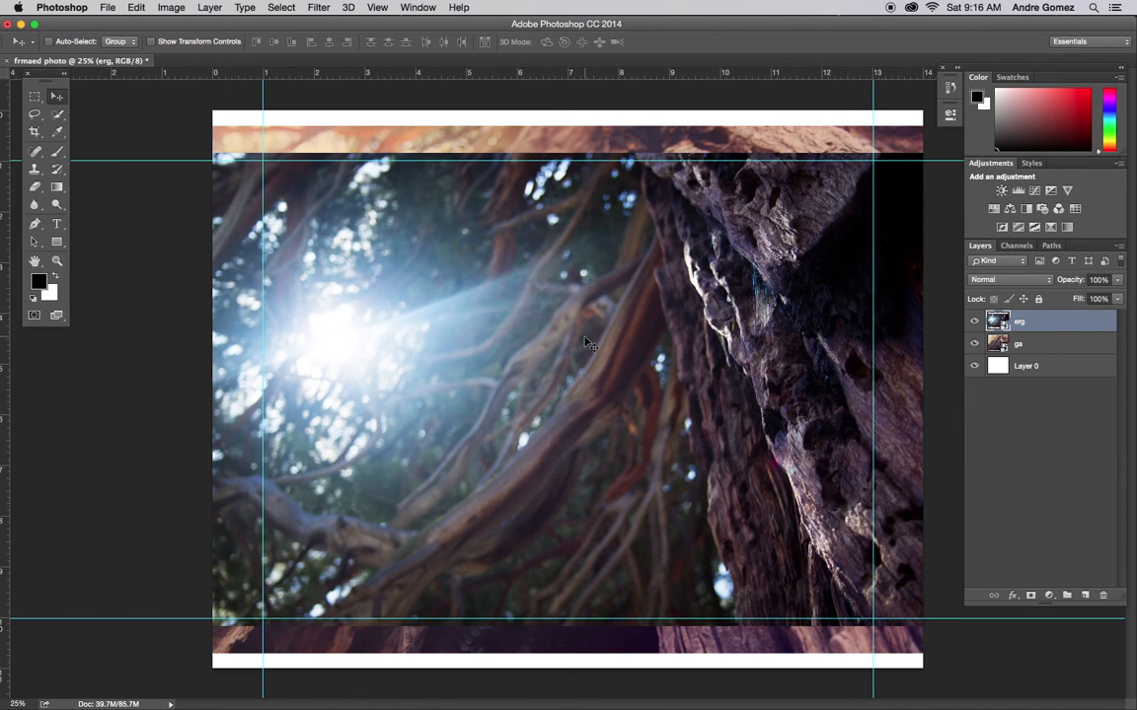
key("super")
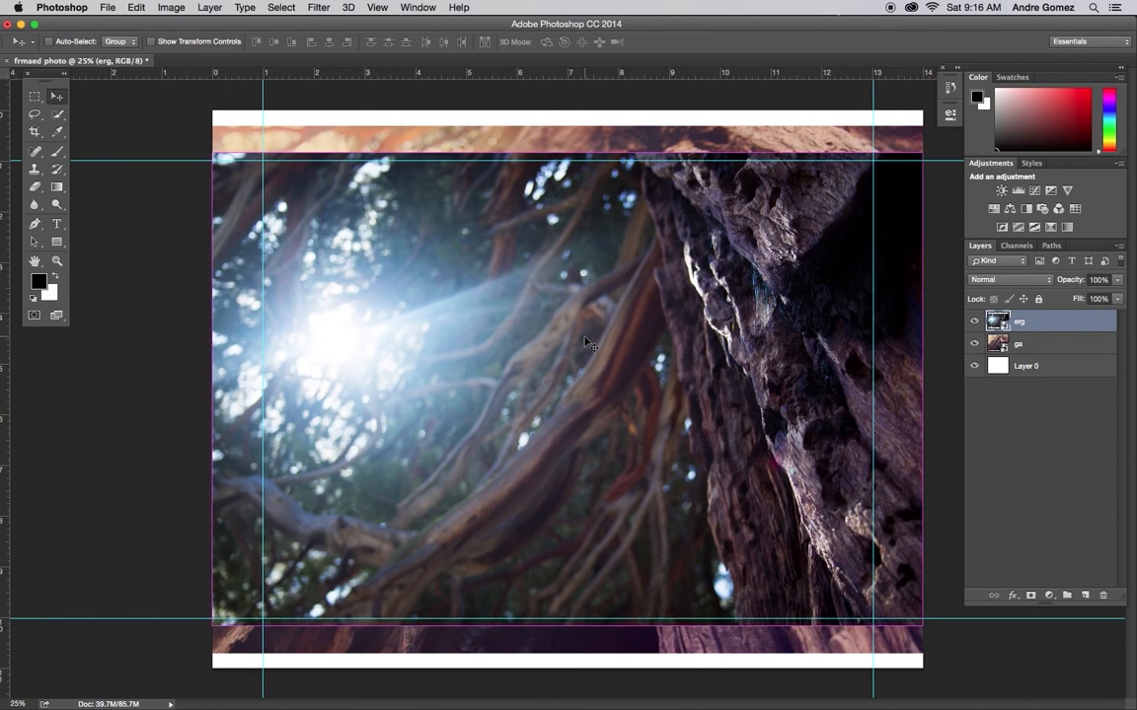
key("super+t")
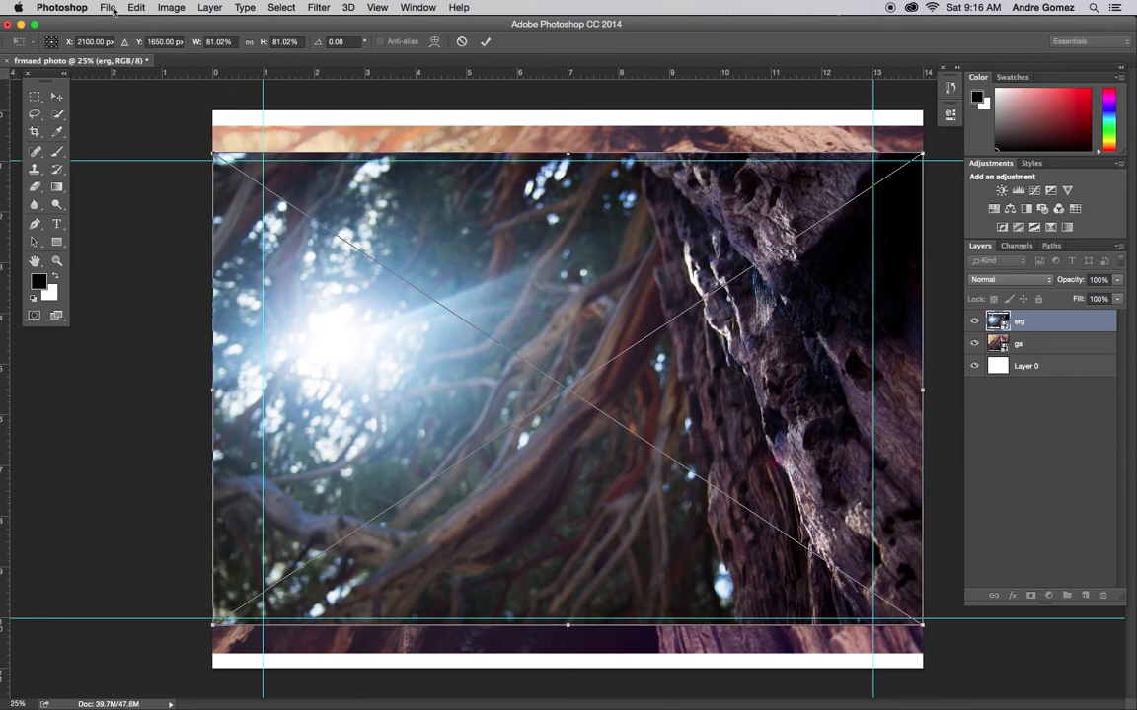
left_click(125, 8)
mouse_move(192, 304)
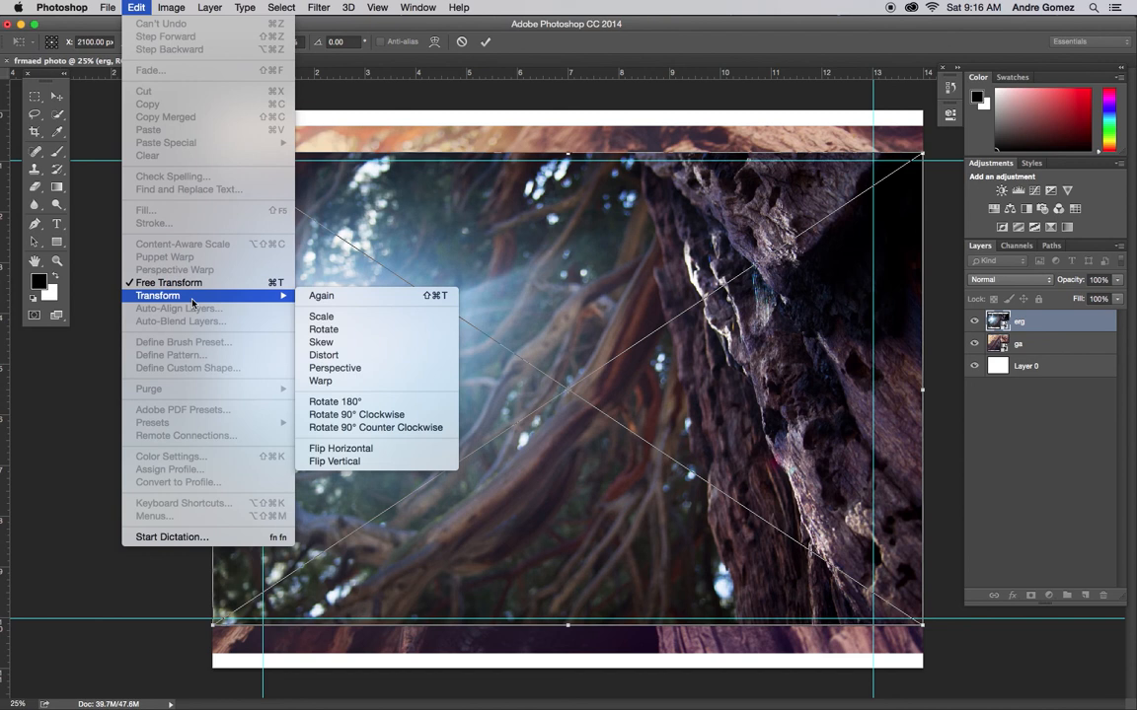
left_click(495, 425)
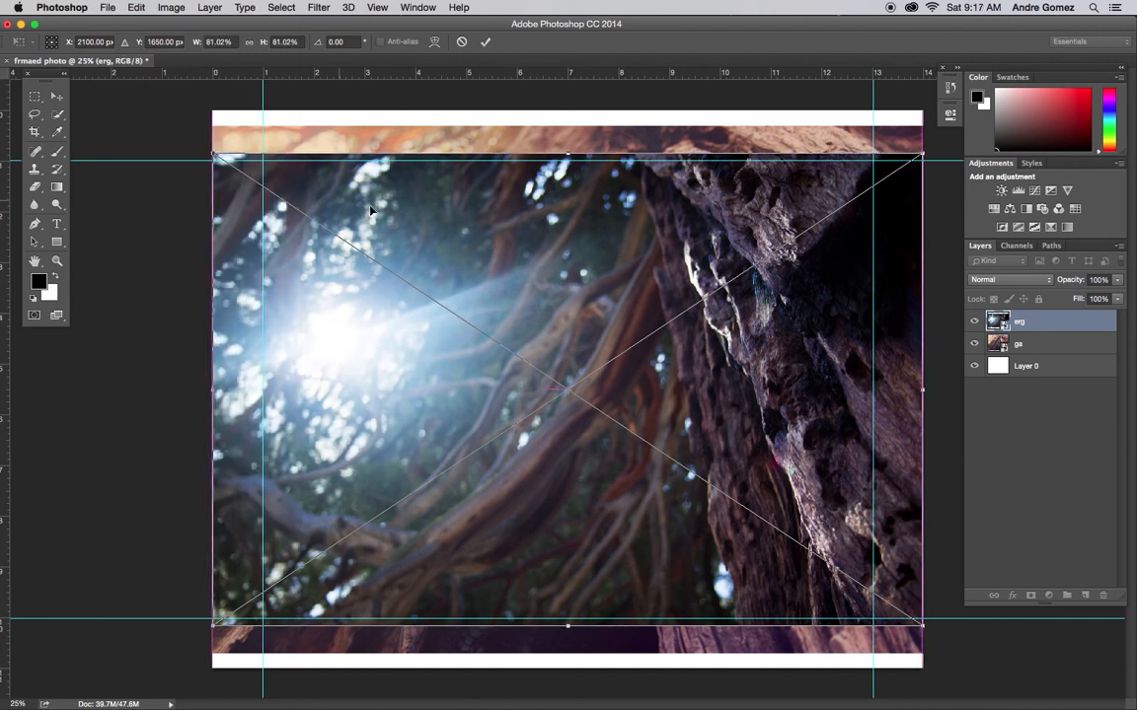
left_click_drag(370, 211, 393, 217)
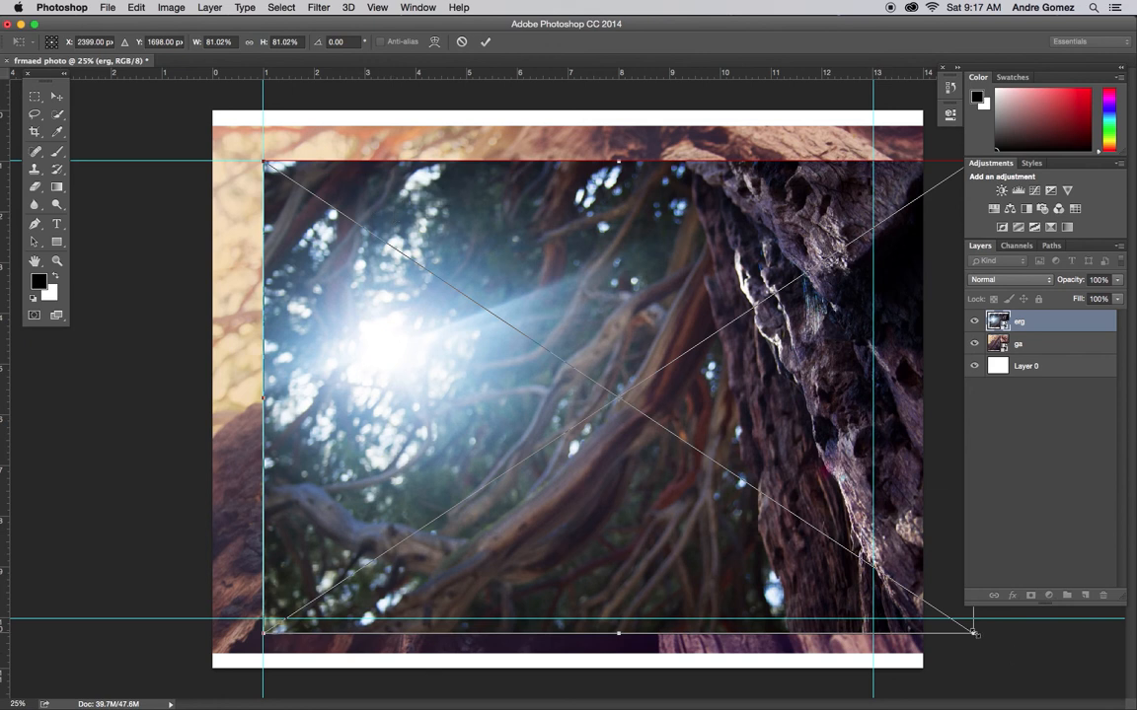
left_click_drag(974, 631, 881, 555)
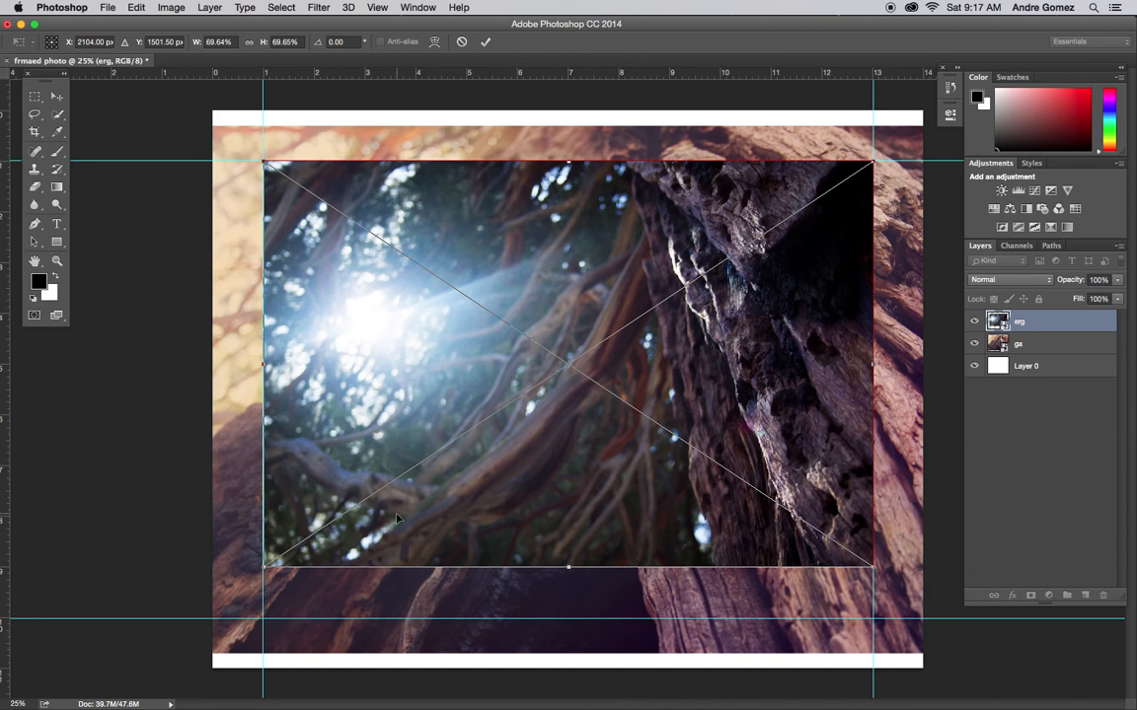
Step: Nudge the erg image down about 132 px within the guides and commit the transform
key("shift+Down")
key("shift+Down")
key("shift+Down")
key("shift+Down")
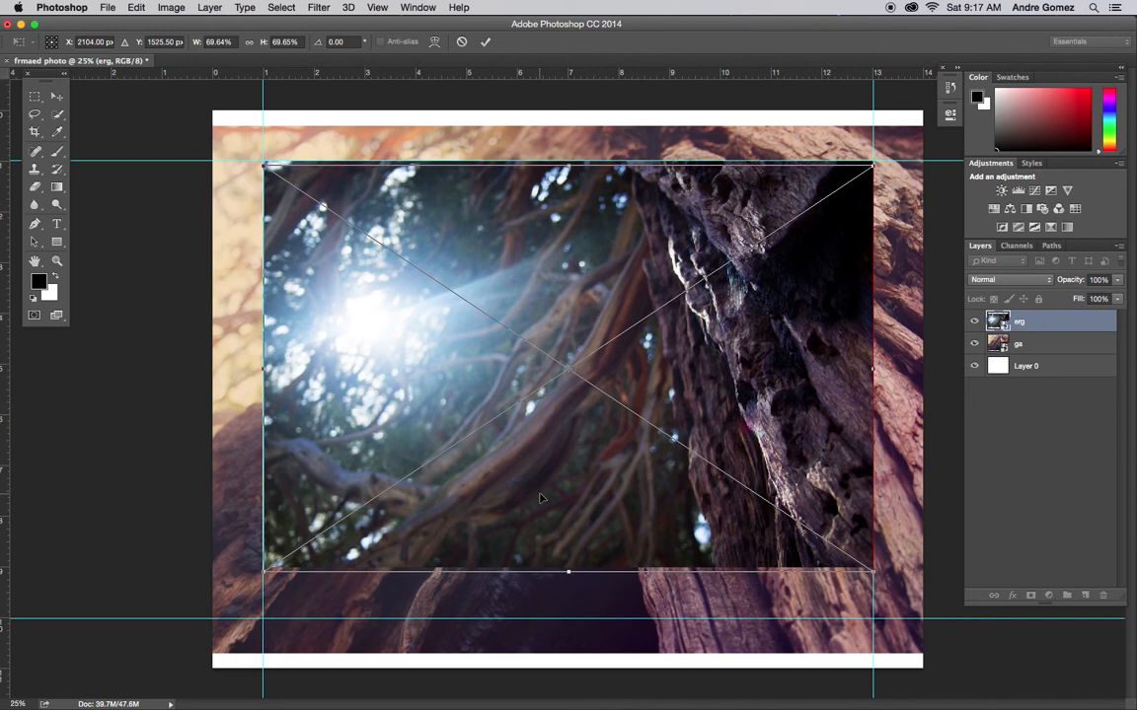
key("shift+Down")
key("shift+Down")
key("shift+Down")
key("shift+Down")
key("Down")
key("Down")
key("Down")
key("Down")
key("Down")
key("Down")
key("Down")
key("Down")
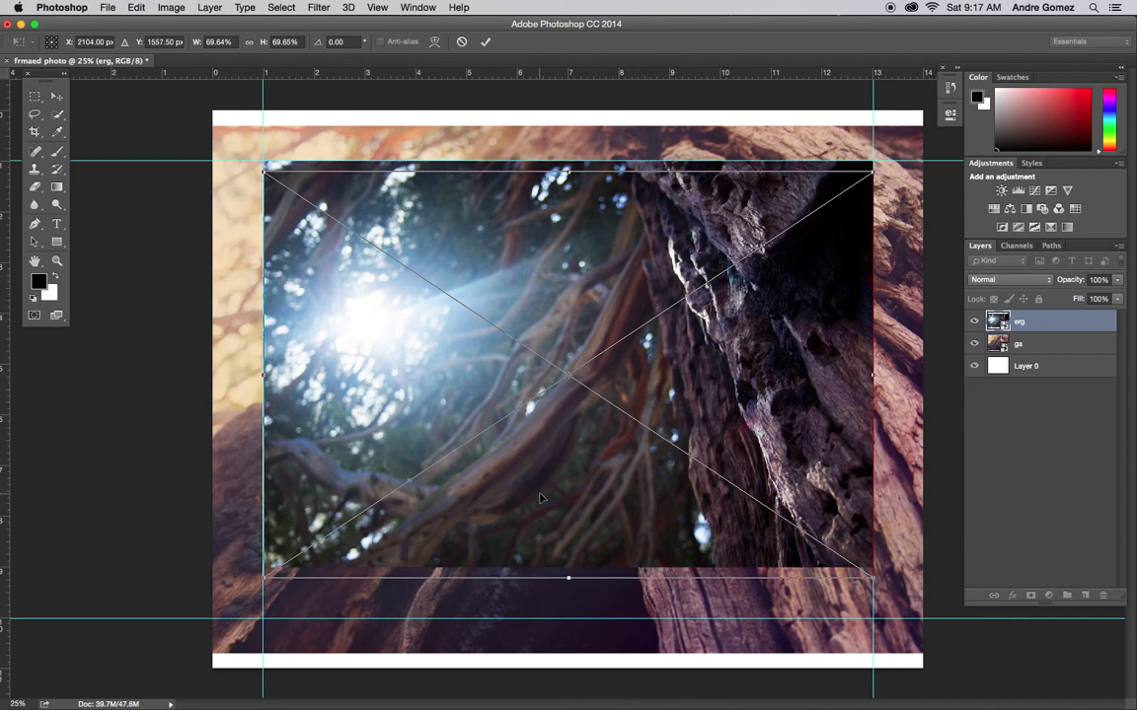
key("shift+Down")
key("shift+Down")
key("Down")
key("Down")
key("Down")
key("Down")
key("Down")
key("Down")
key("Down")
key("Down")
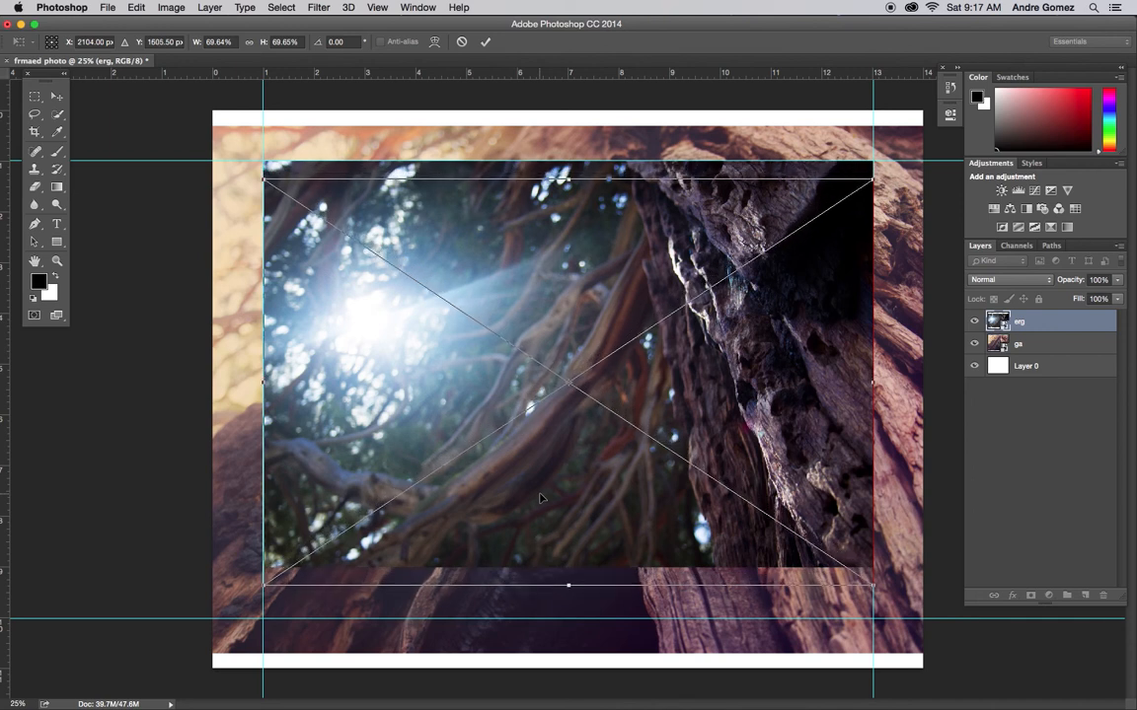
key("Down")
key("Down")
key("Down")
key("Down")
key("Down")
key("Down")
key("Down")
key("Down")
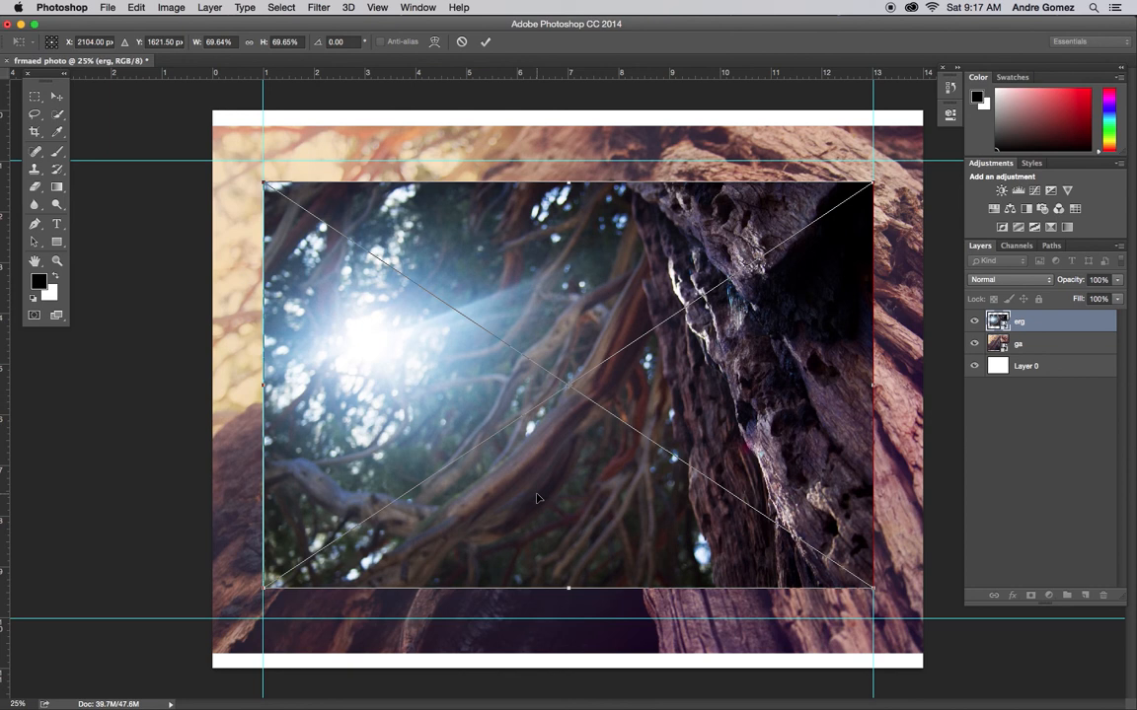
key("Down")
key("Down")
key("Down")
key("Down")
key("Down")
key("Down")
key("Down")
key("Down")
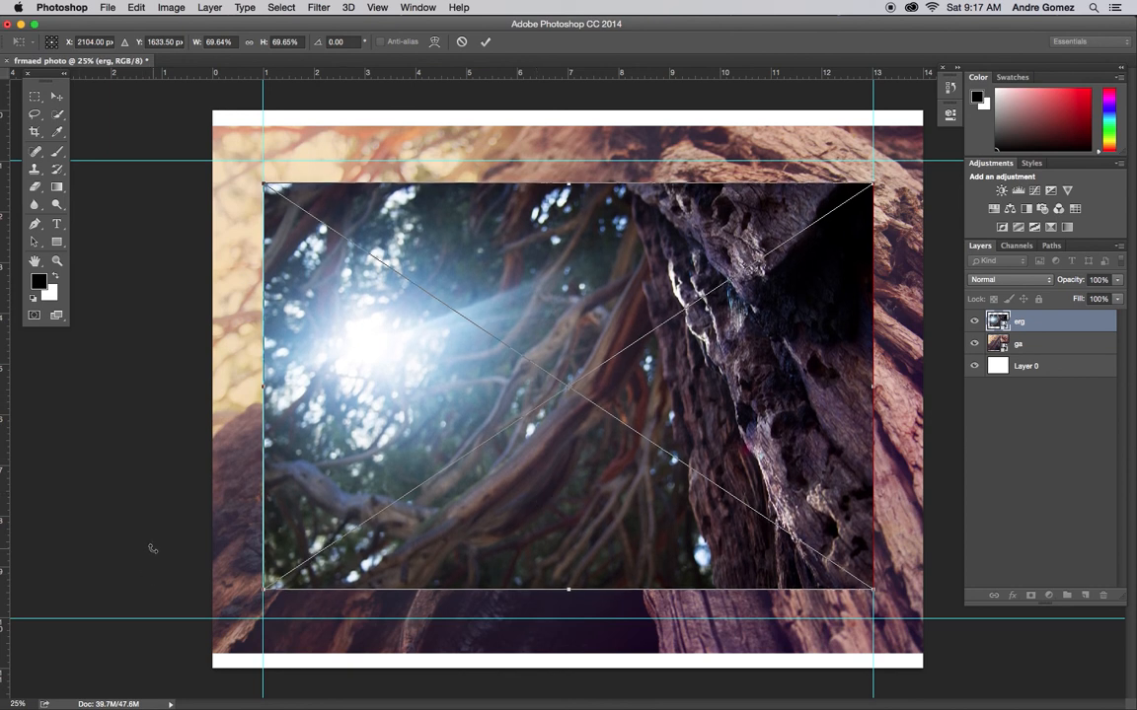
key("Return")
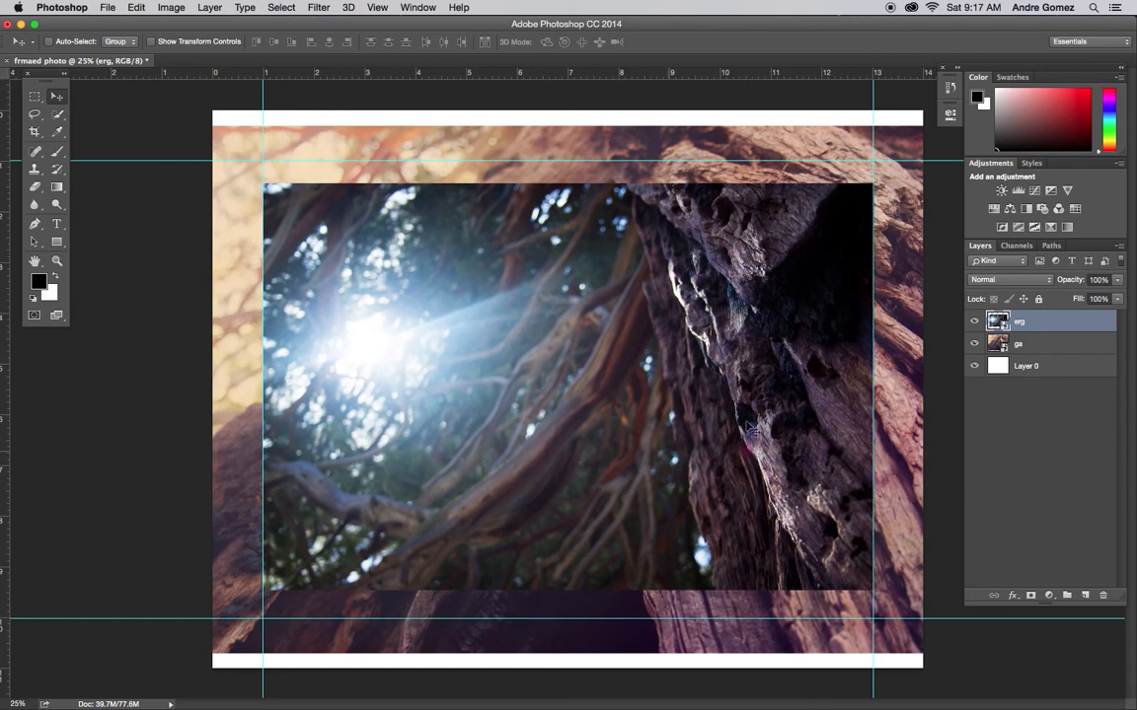
Step: Select the ga layer and draw a rectangular marquee selection along the four guides
left_click(1044, 351)
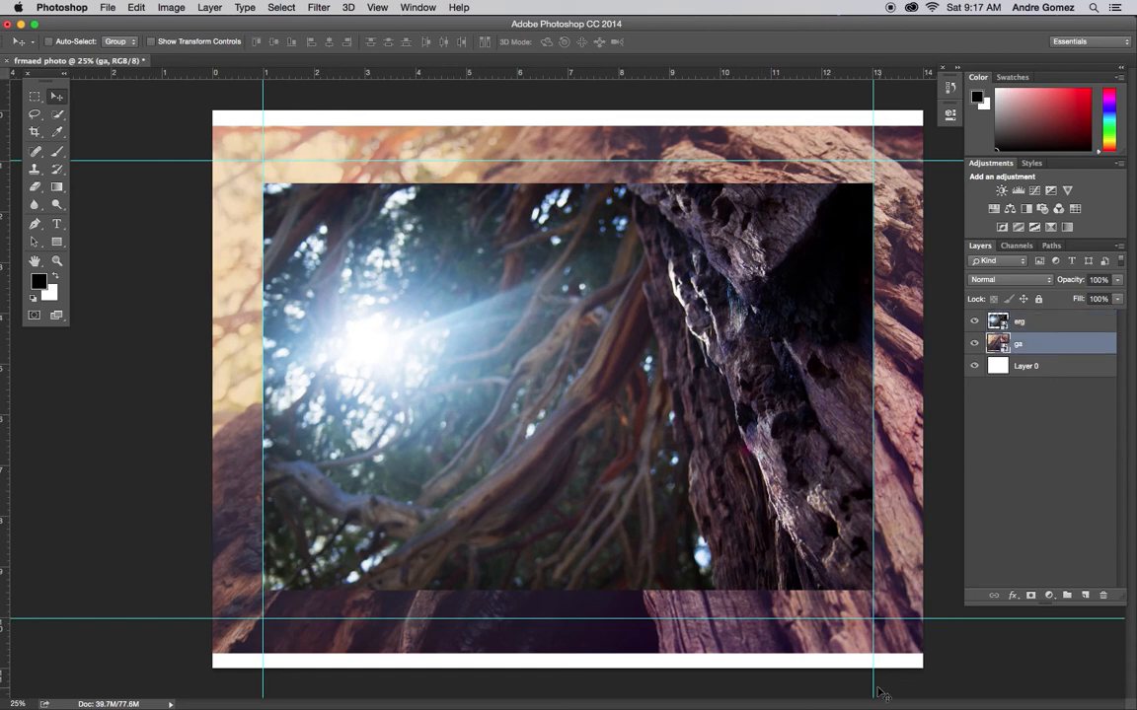
left_click(34, 96)
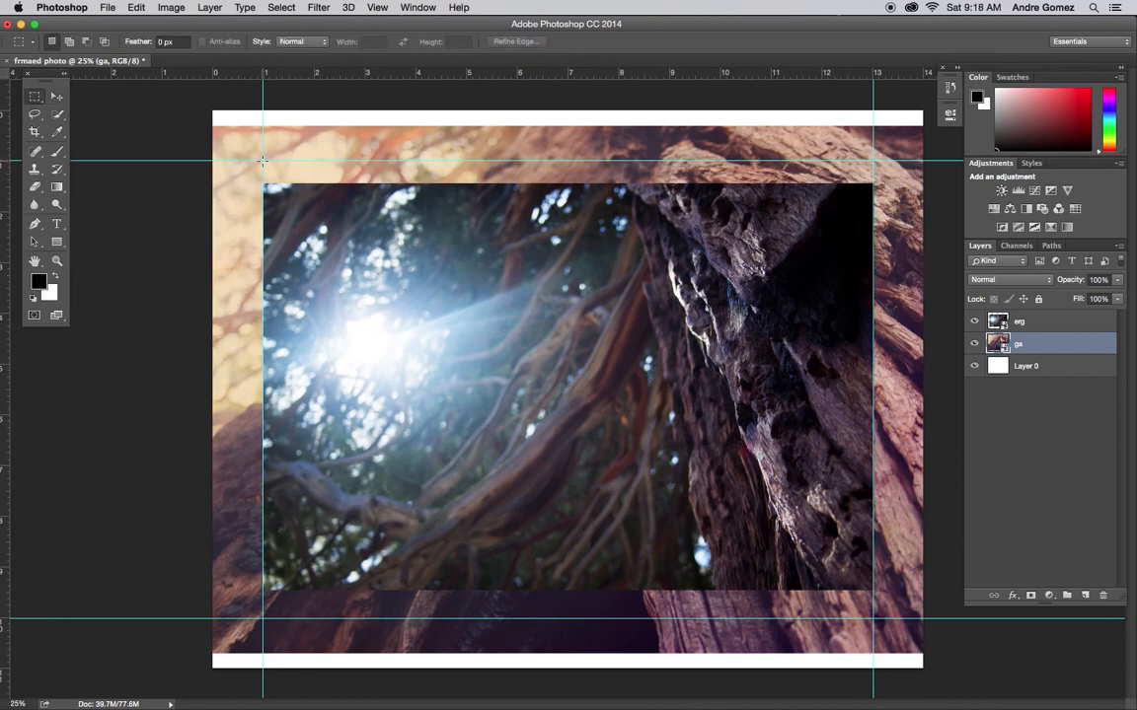
left_click(34, 99)
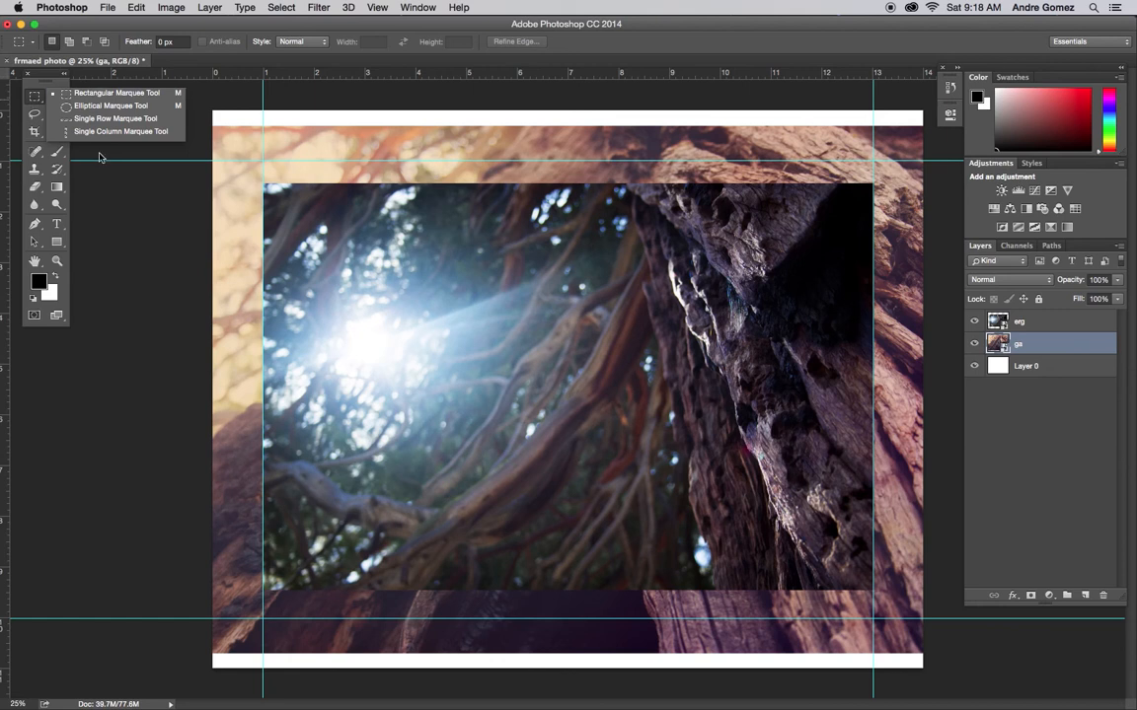
left_click(94, 93)
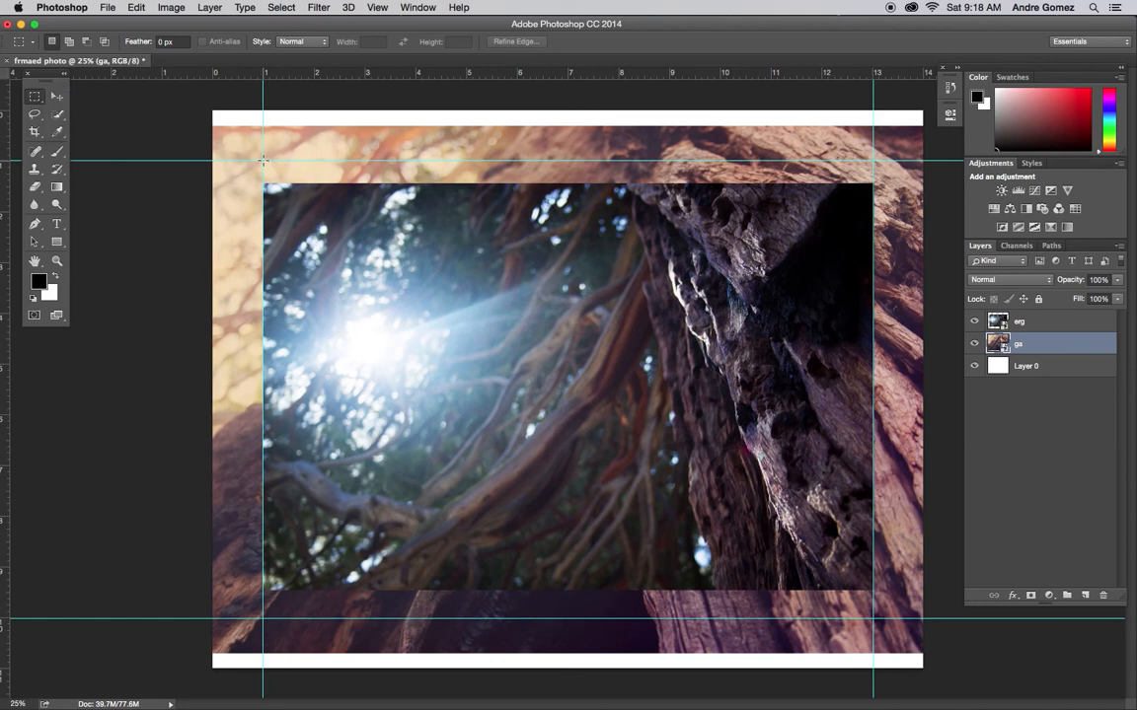
left_click_drag(263, 159, 872, 619)
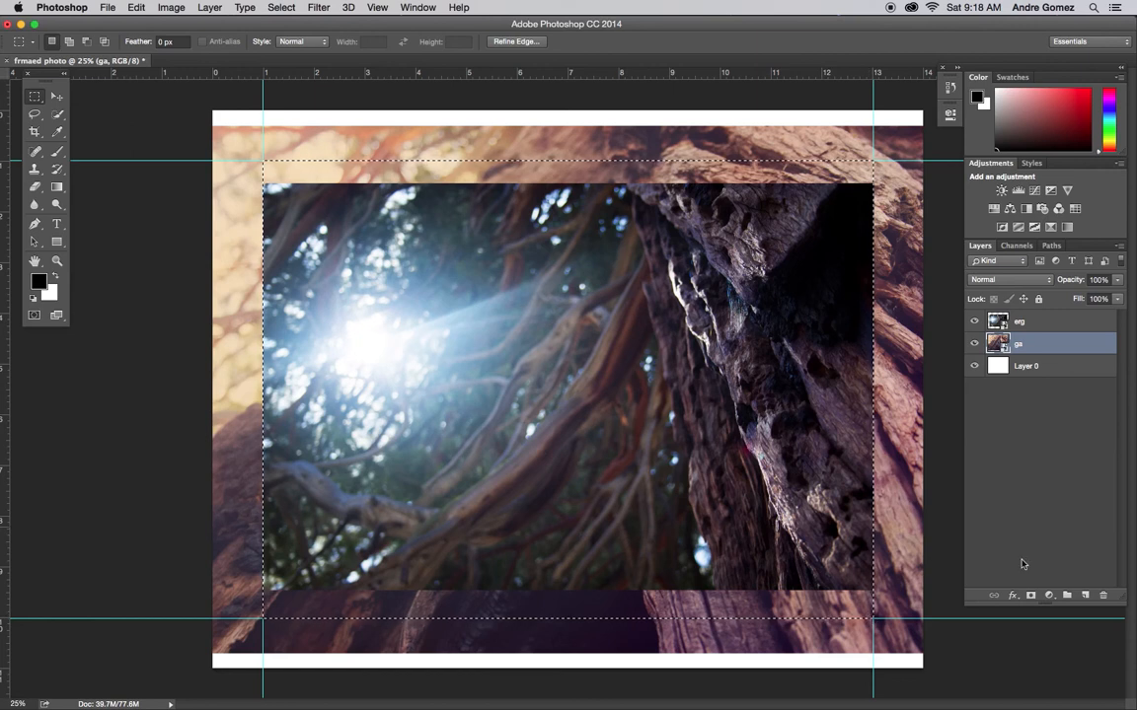
Step: Mask the ga layer to the rectangular selection inside the guides
left_click(1032, 596)
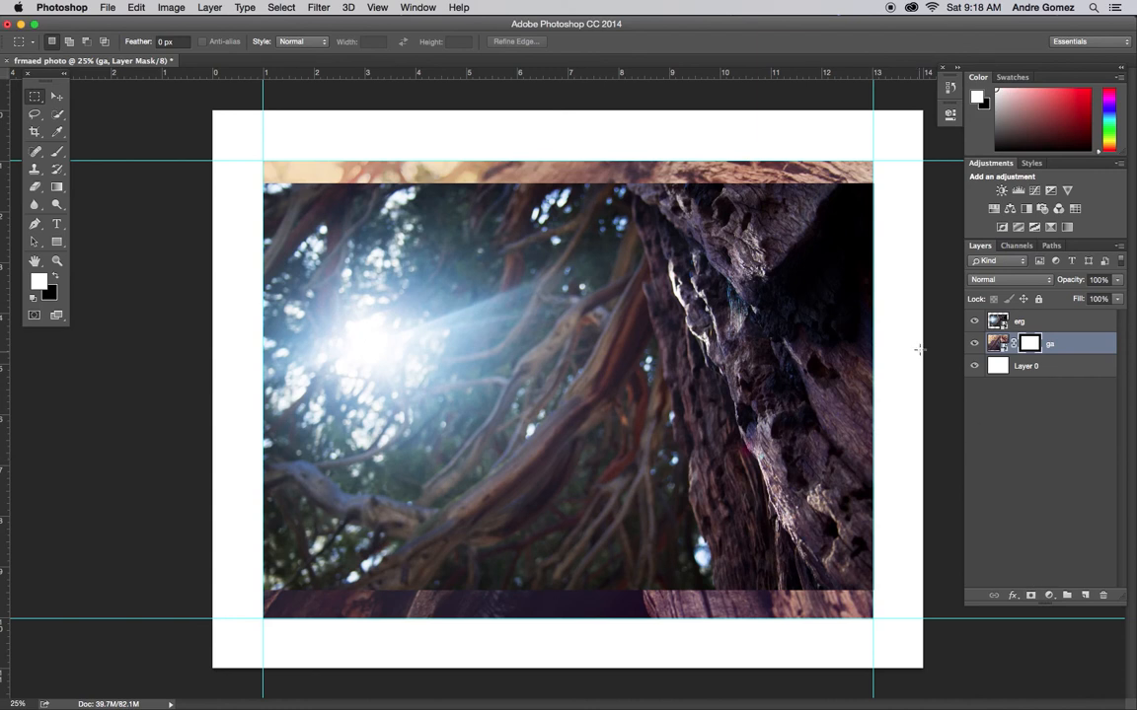
Step: Remove all four guides from the document, returning each one to its ruler
left_click(51, 97)
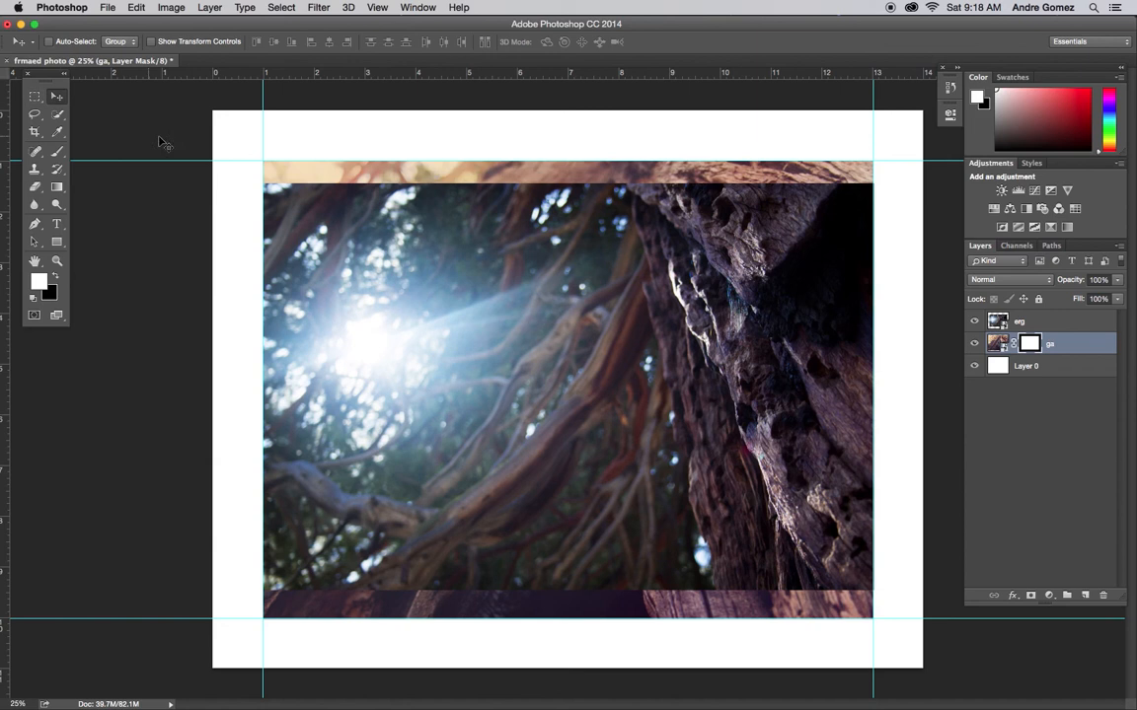
left_click_drag(274, 160, 273, 51)
left_click_drag(263, 99, 0, 168)
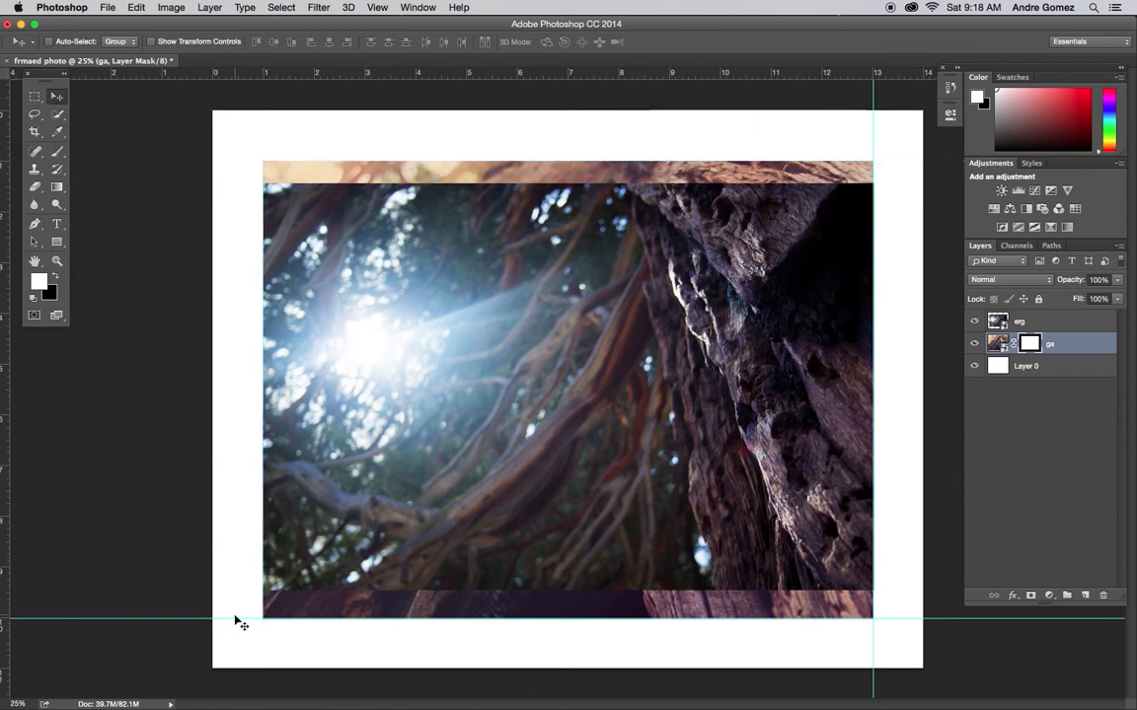
left_click_drag(235, 620, 236, 22)
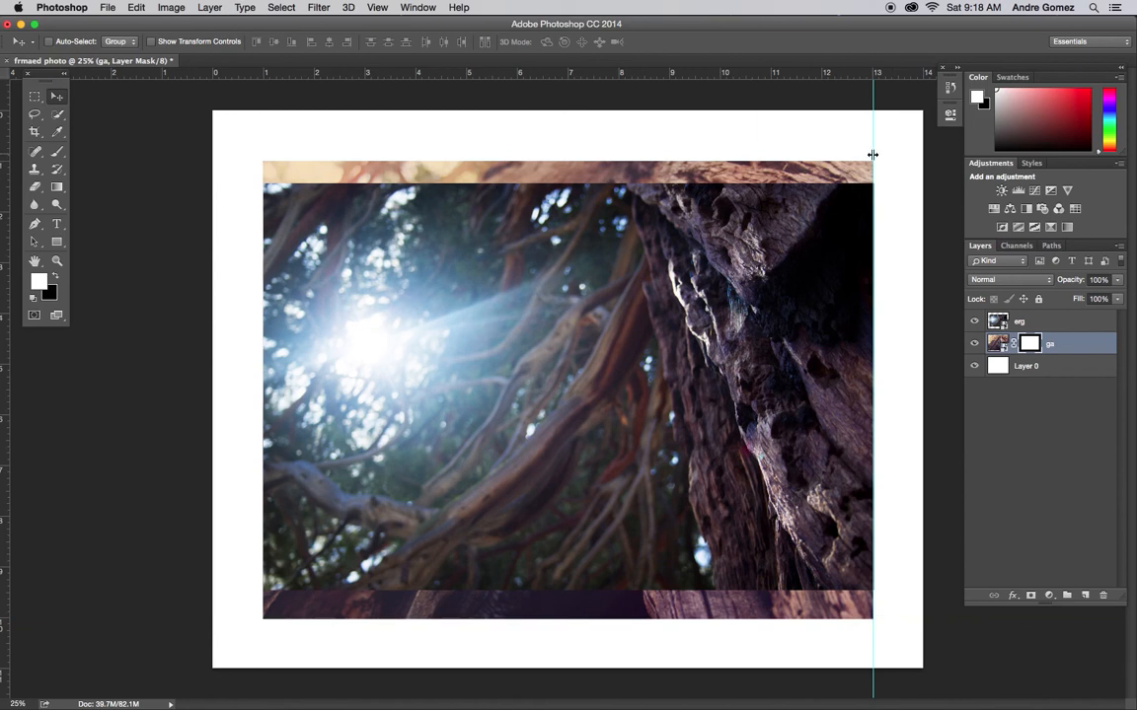
left_click_drag(873, 155, 1, 207)
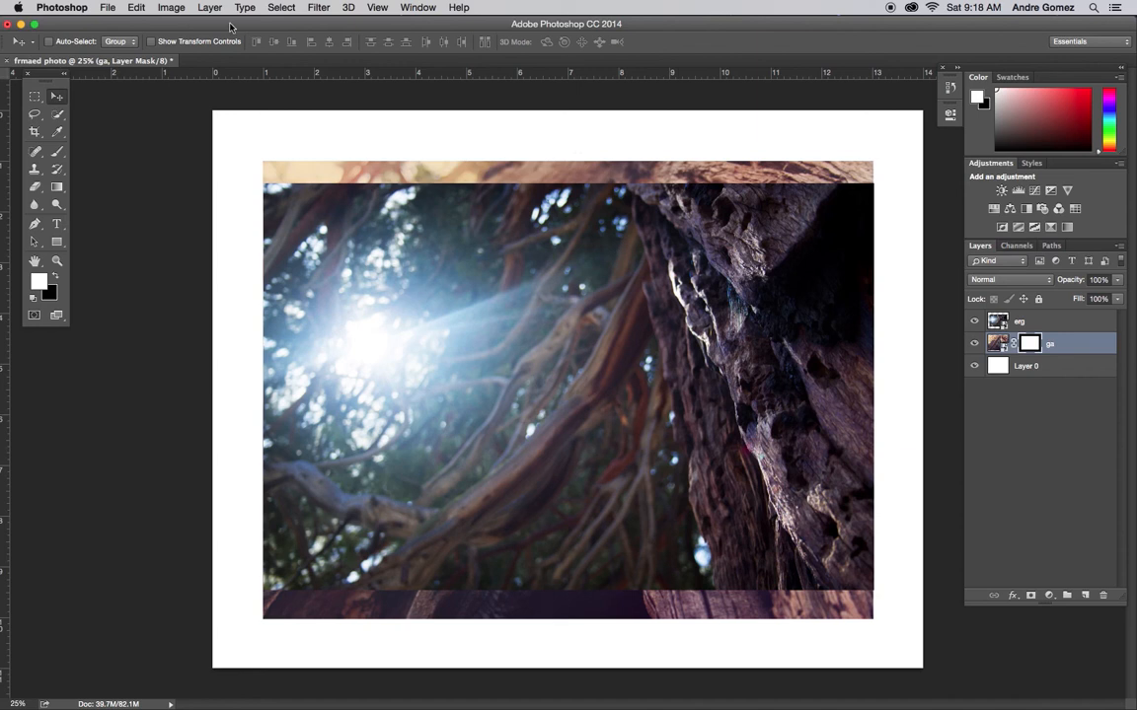
Step: Apply a Gaussian Blur with a 30.3 pixel radius to the ga layer as a smart filter
left_click(320, 8)
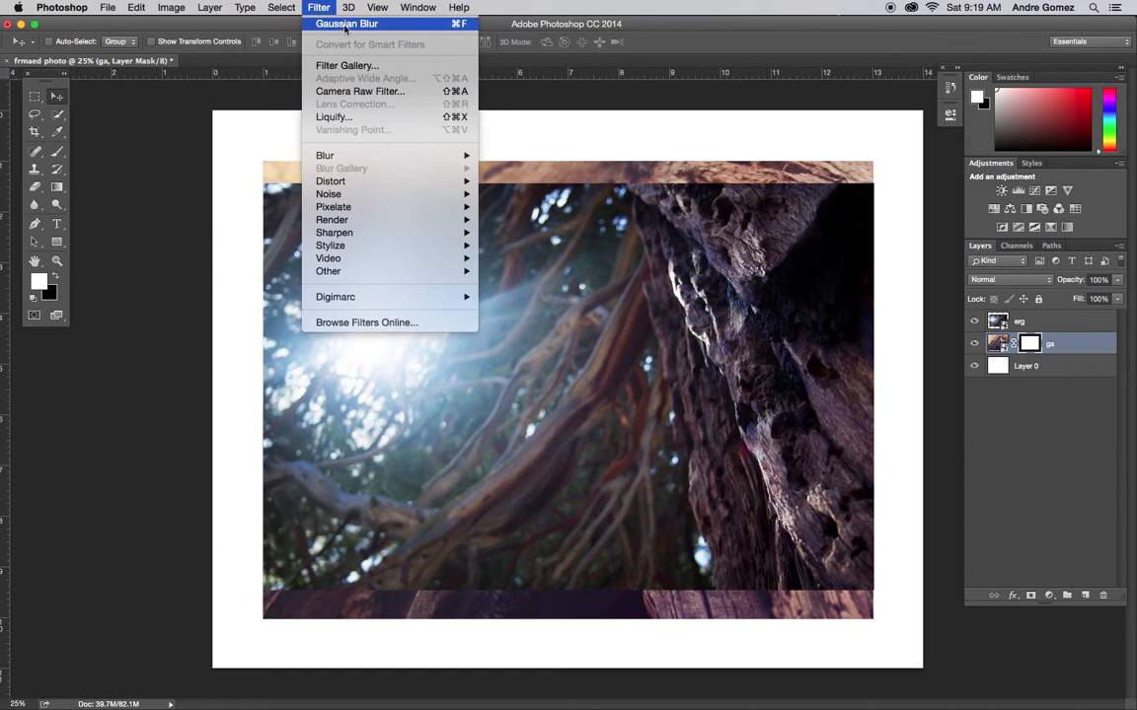
mouse_move(434, 155)
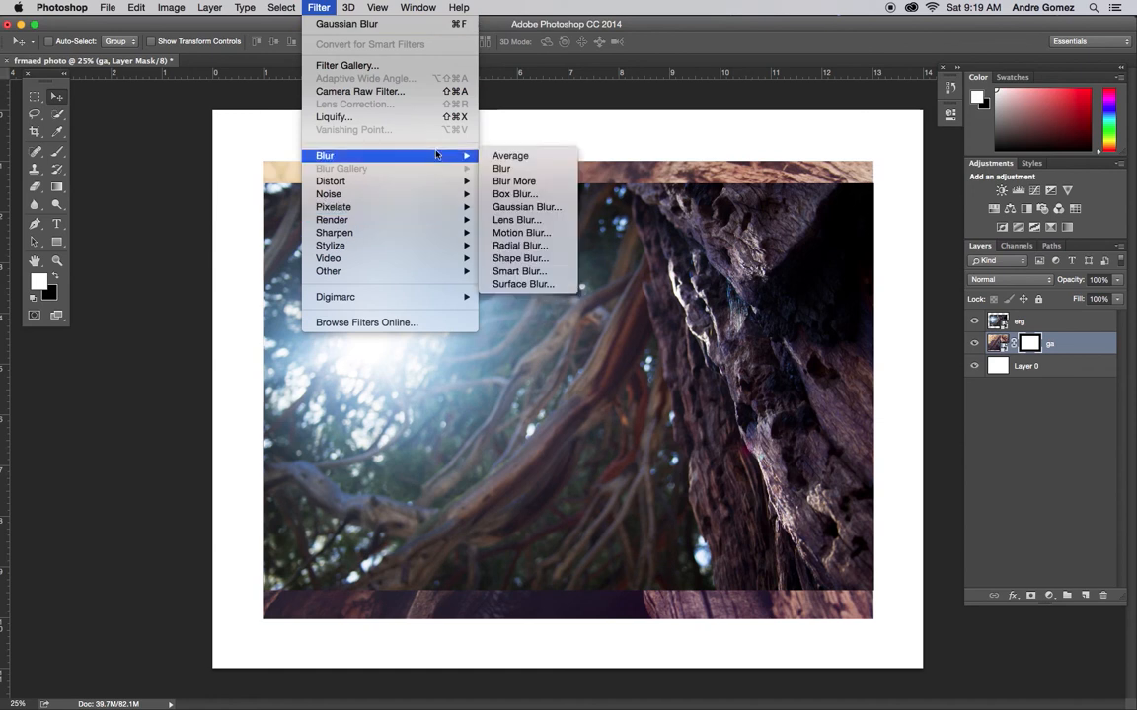
left_click(546, 210)
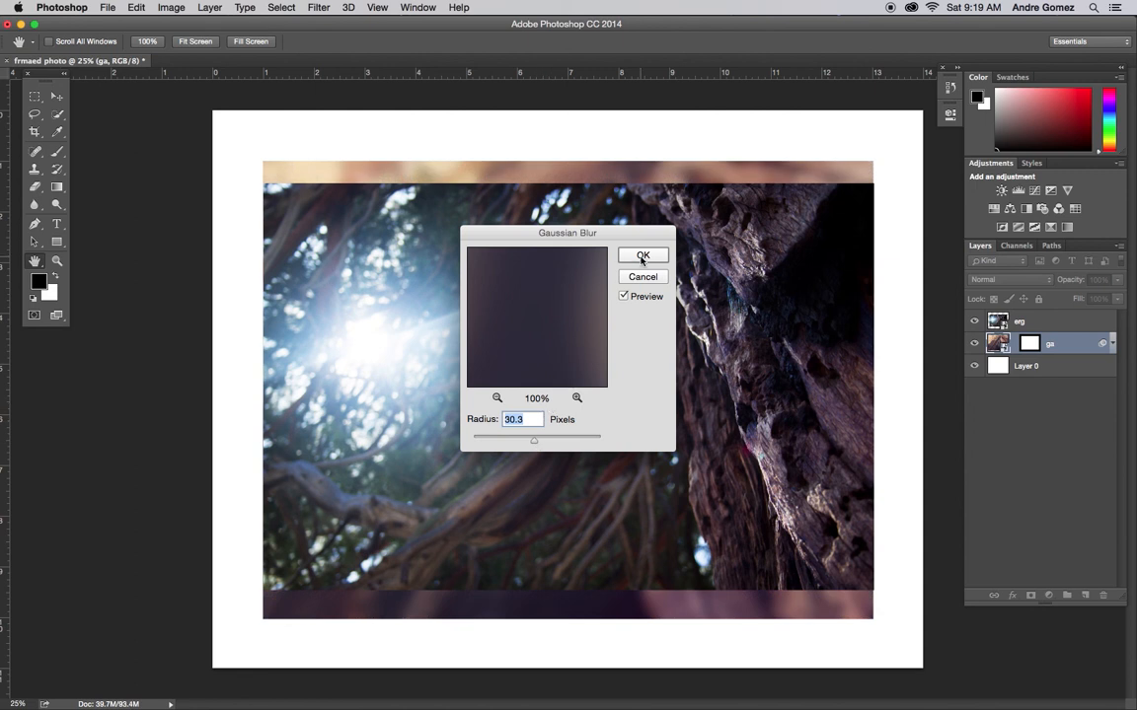
left_click(642, 257)
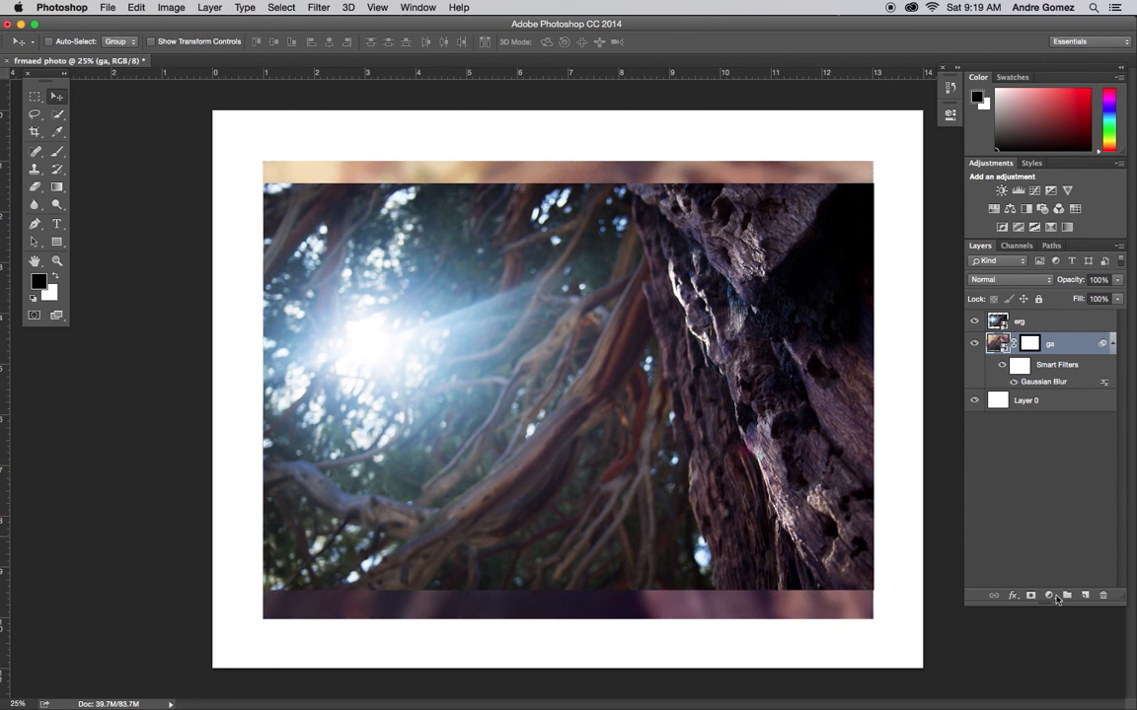
Step: Add a Curves adjustment layer above ga and shape an S-curve that brightens highlights and darkens shadows
left_click(1048, 596)
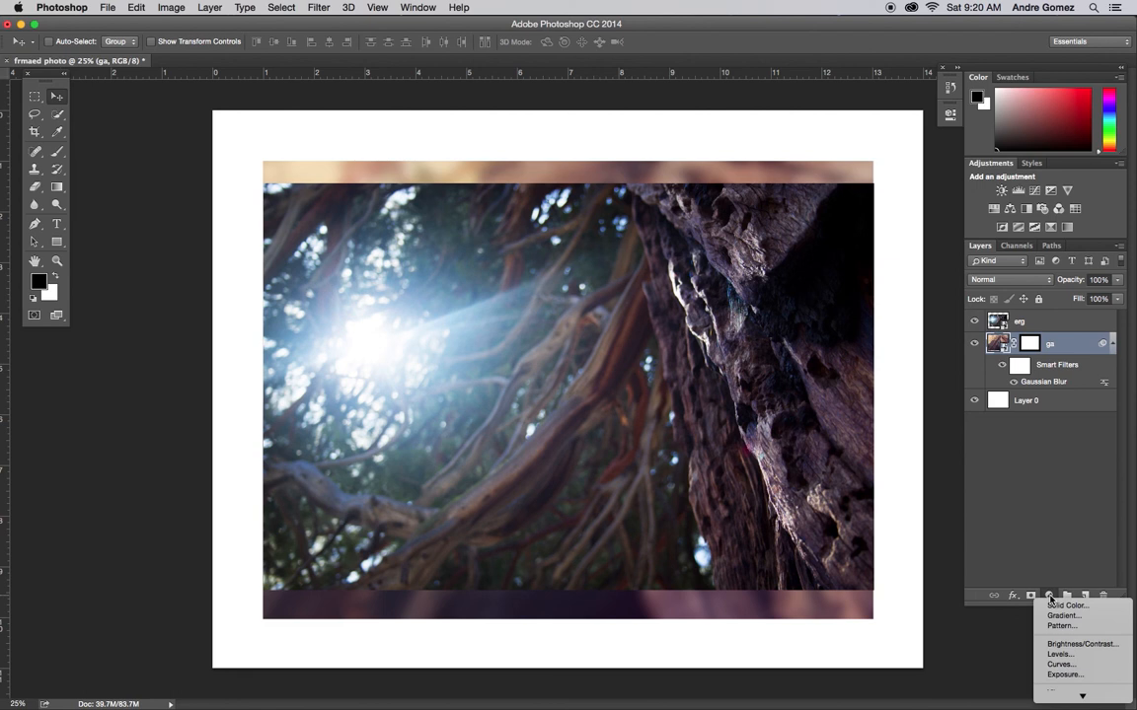
left_click(1081, 666)
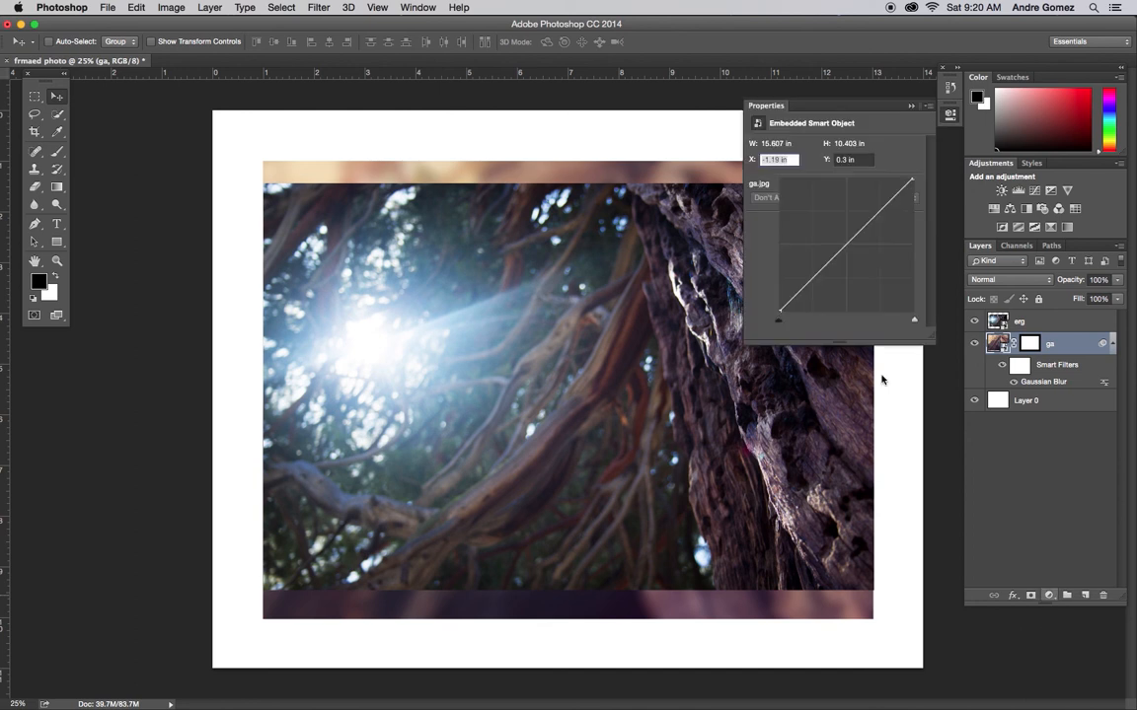
left_click(890, 199)
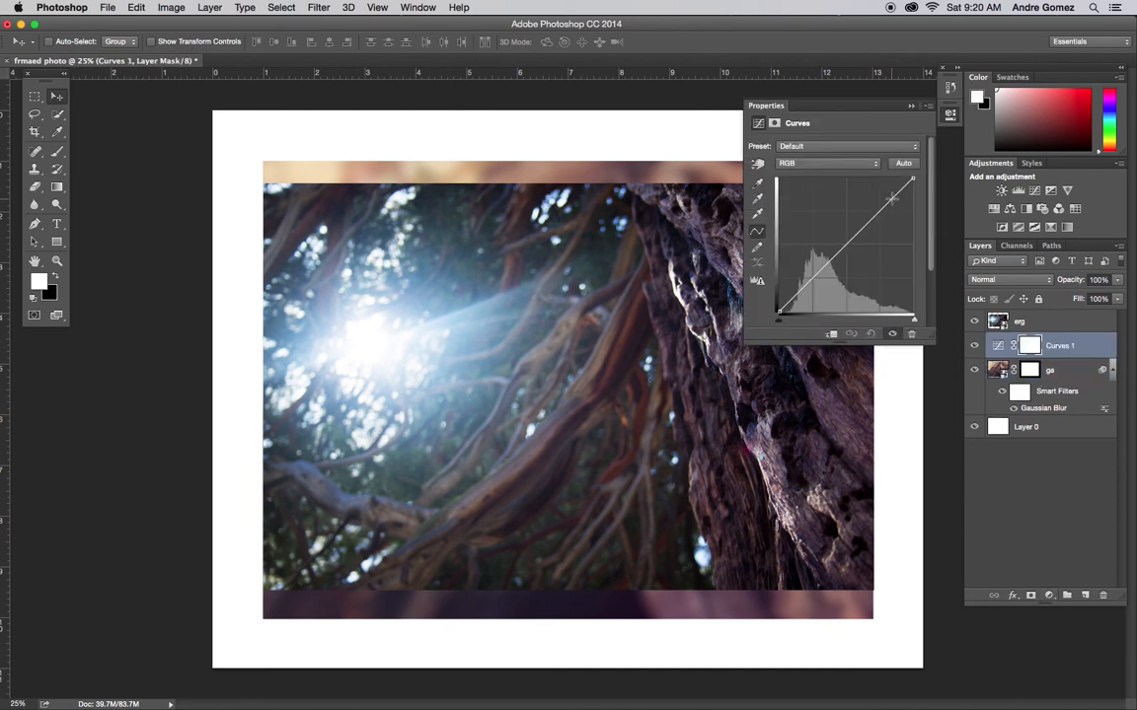
left_click_drag(890, 198, 881, 203)
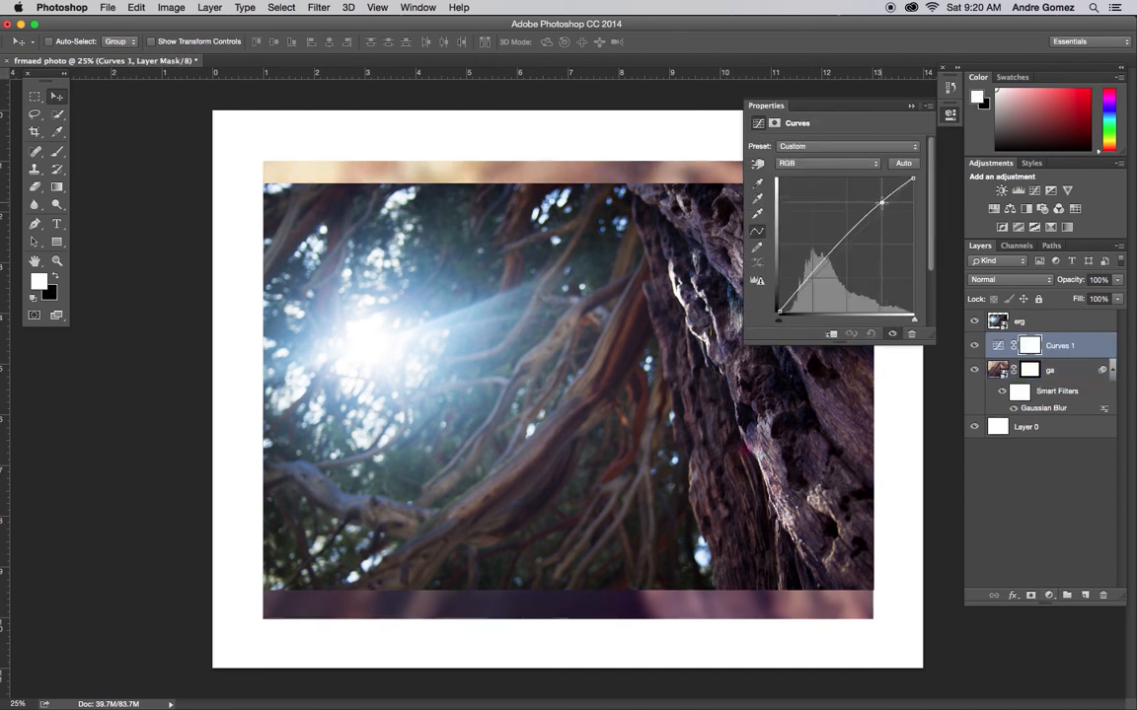
left_click_drag(820, 267, 815, 284)
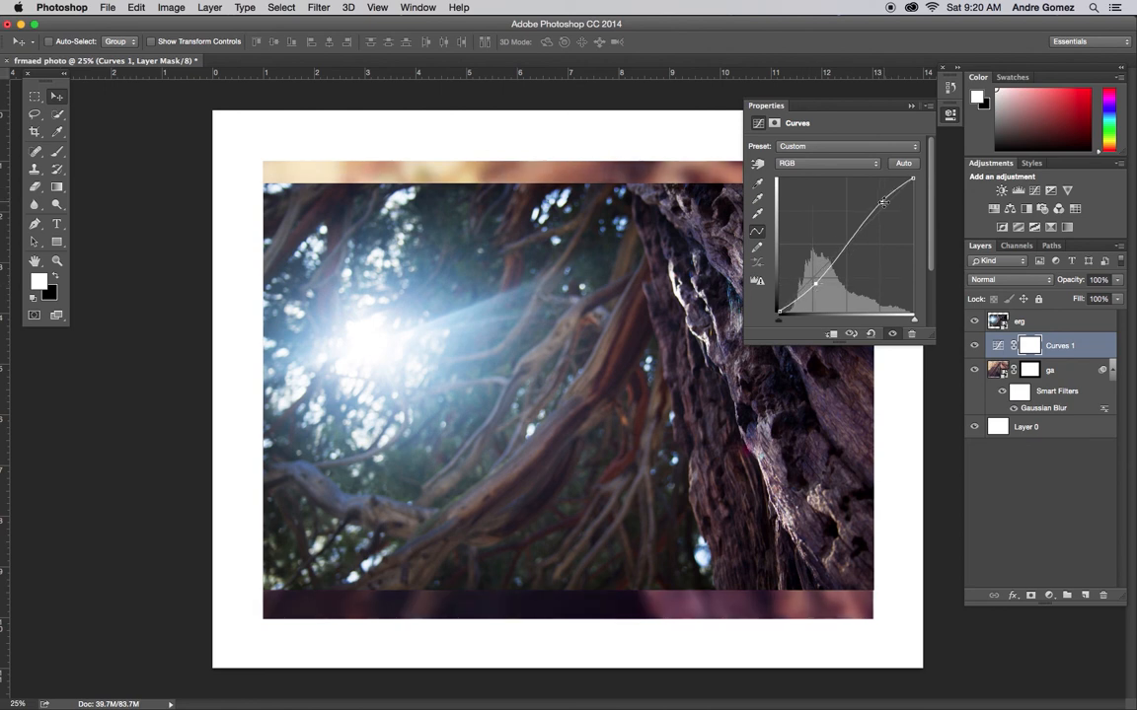
left_click_drag(883, 201, 885, 204)
left_click(912, 106)
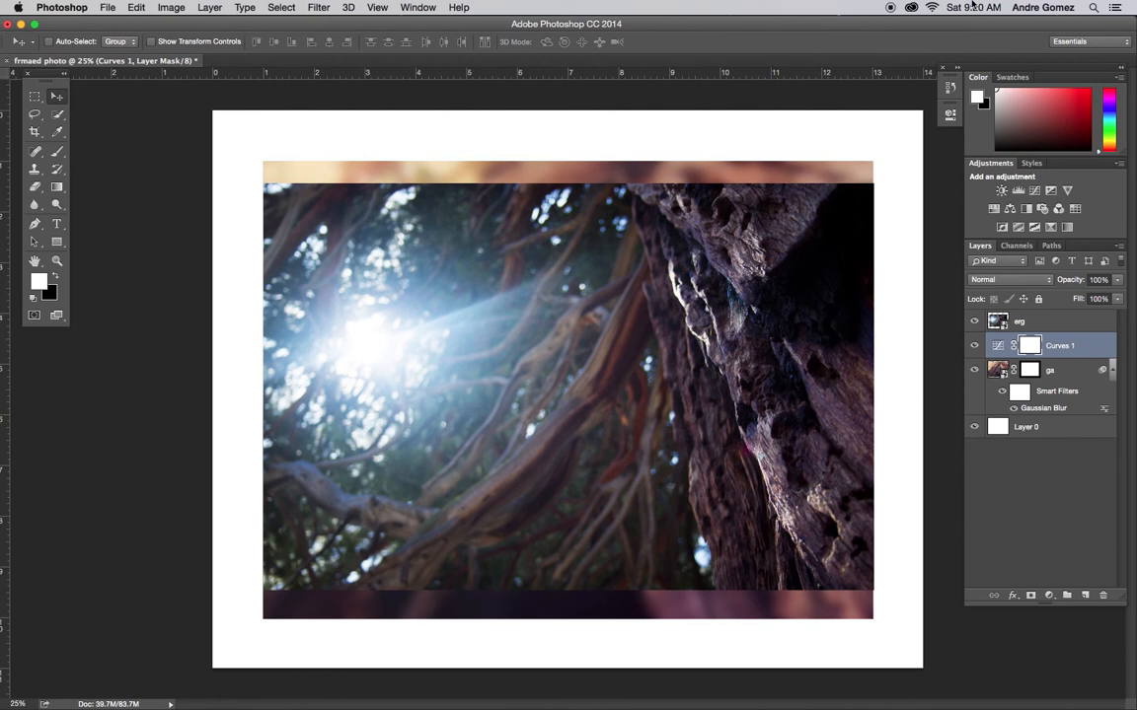
Step: Try filling Layer 0's white border with red dd1010 using the Paint Bucket tool
left_click(1057, 427)
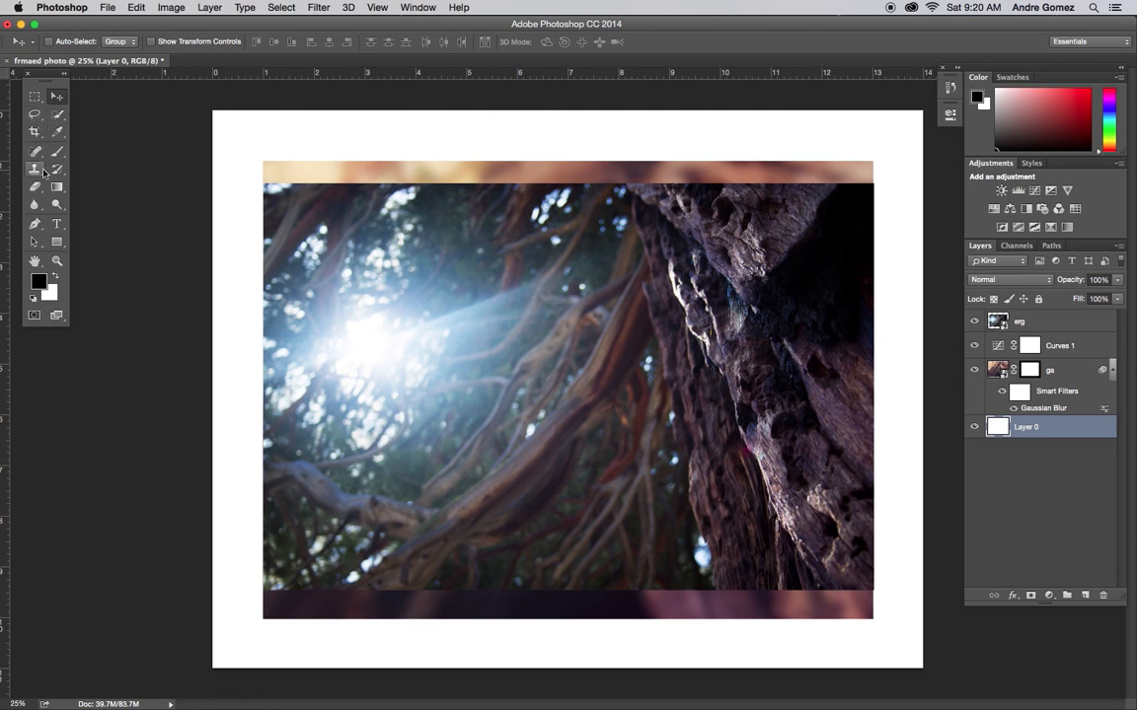
left_click(56, 191)
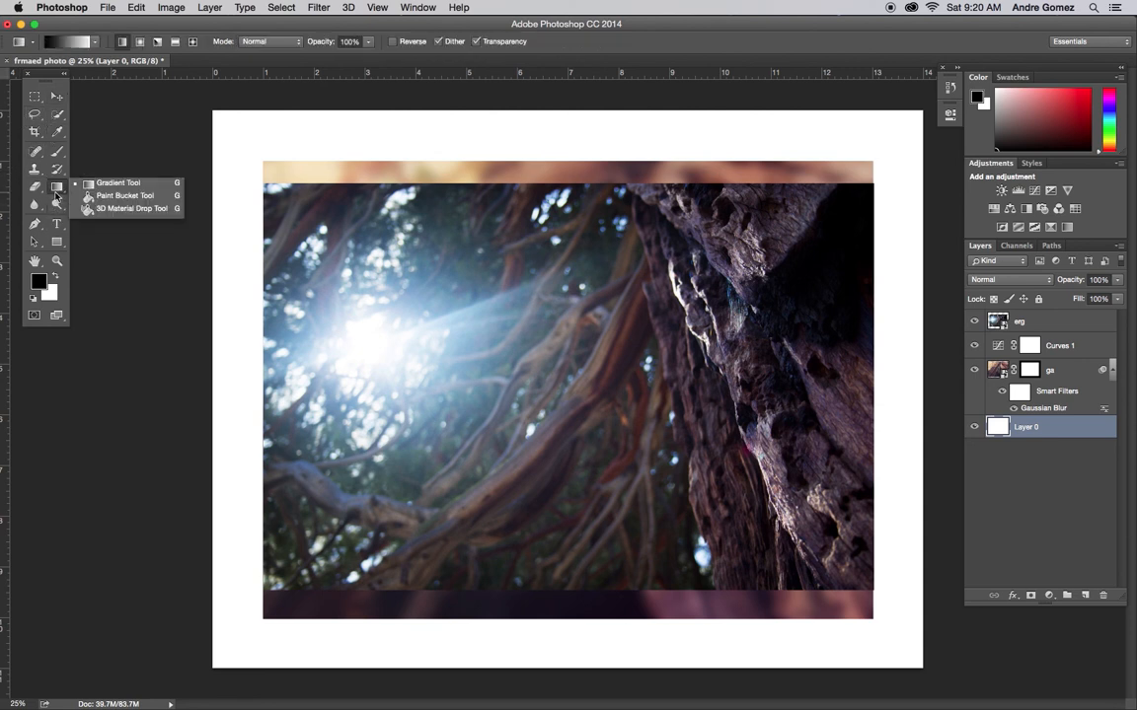
left_click(94, 196)
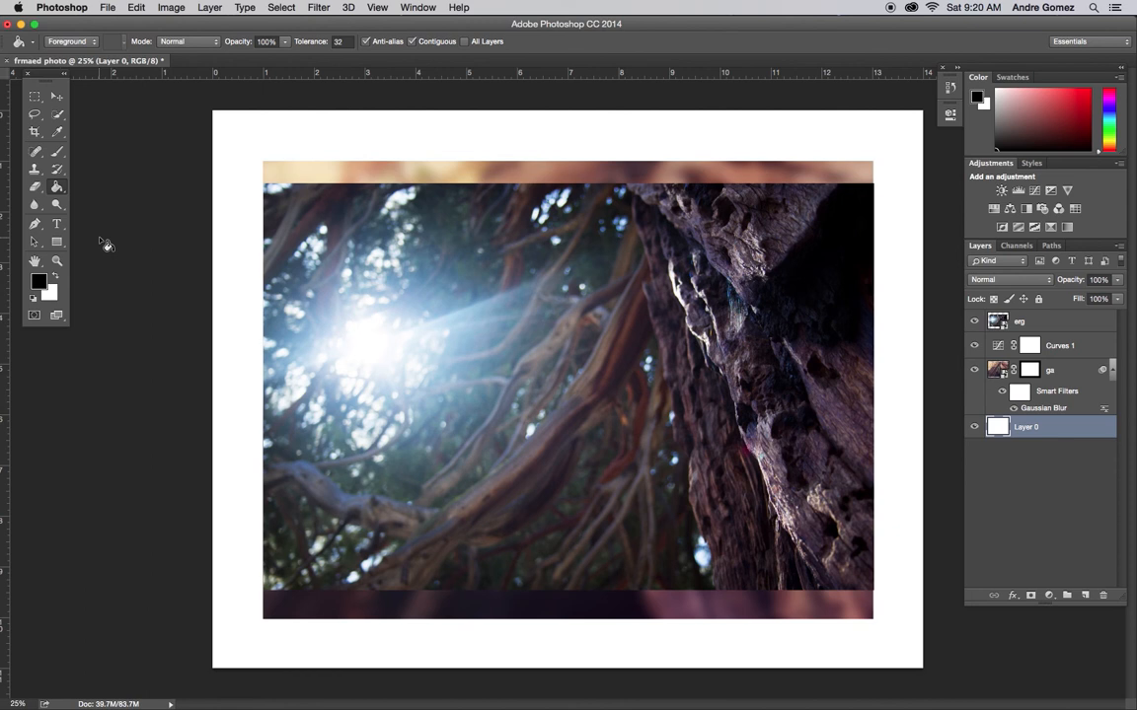
left_click(40, 280)
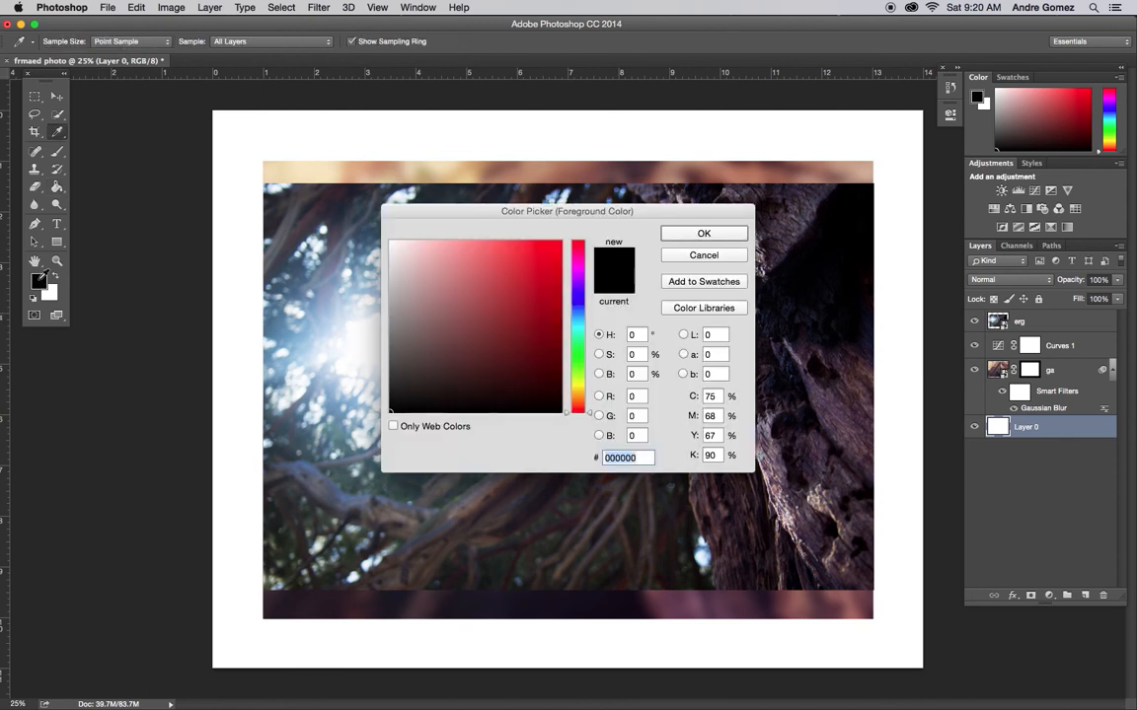
left_click_drag(506, 304, 548, 263)
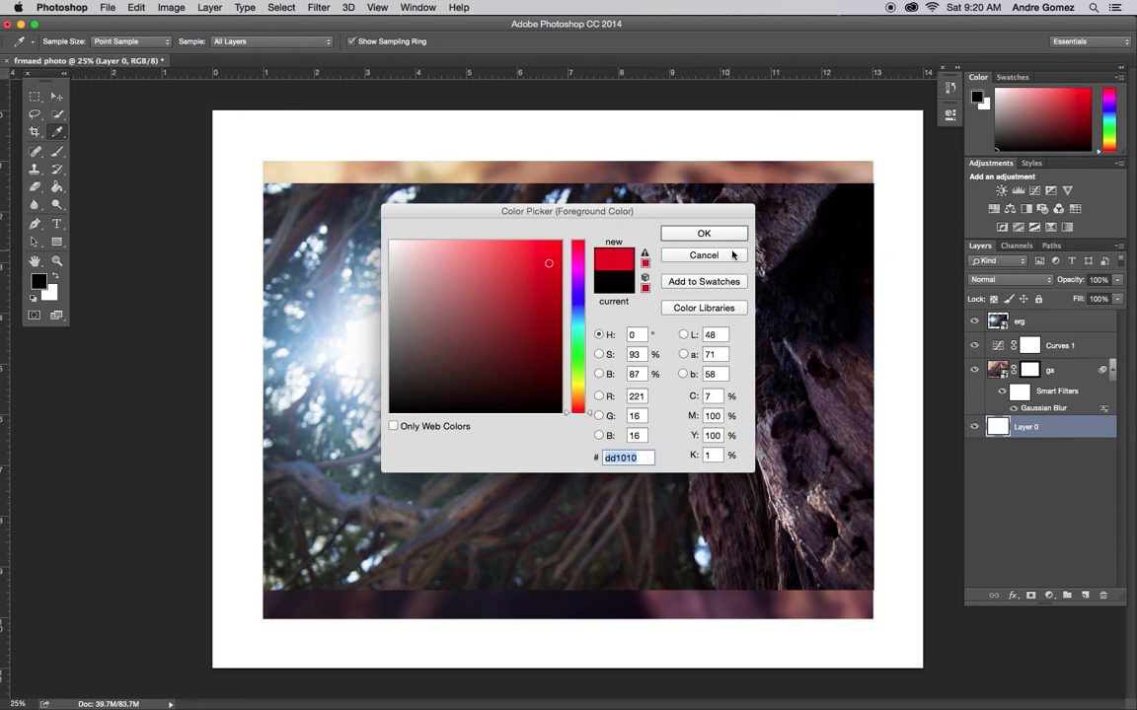
left_click(667, 233)
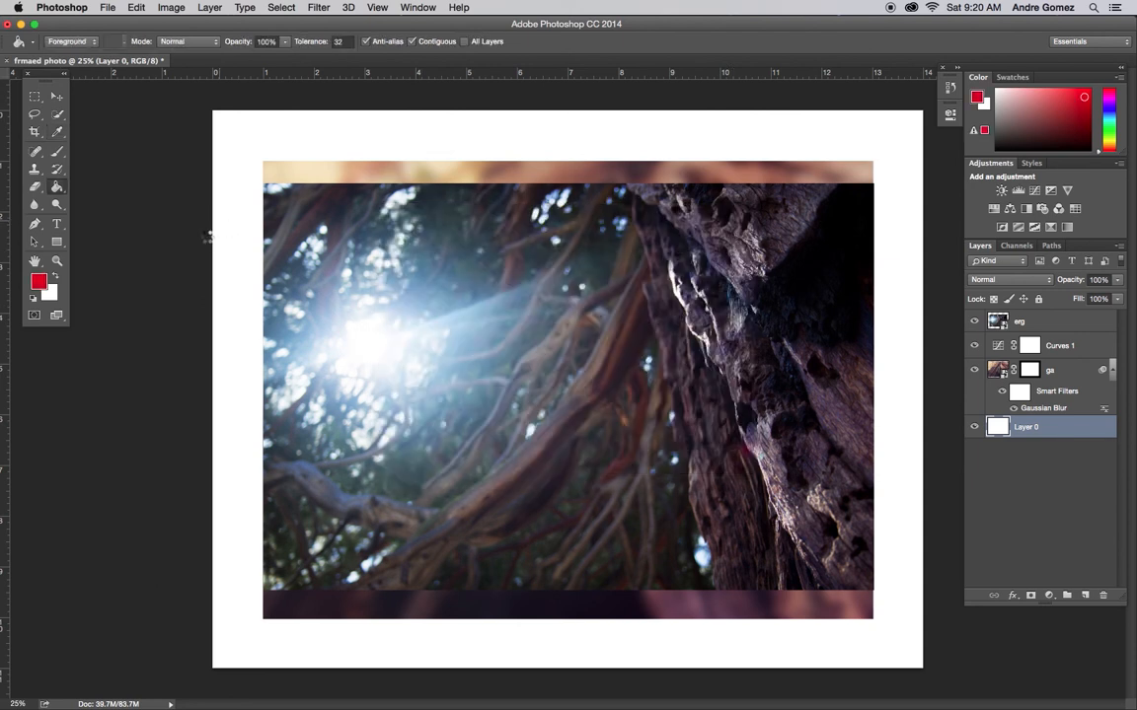
left_click(213, 243)
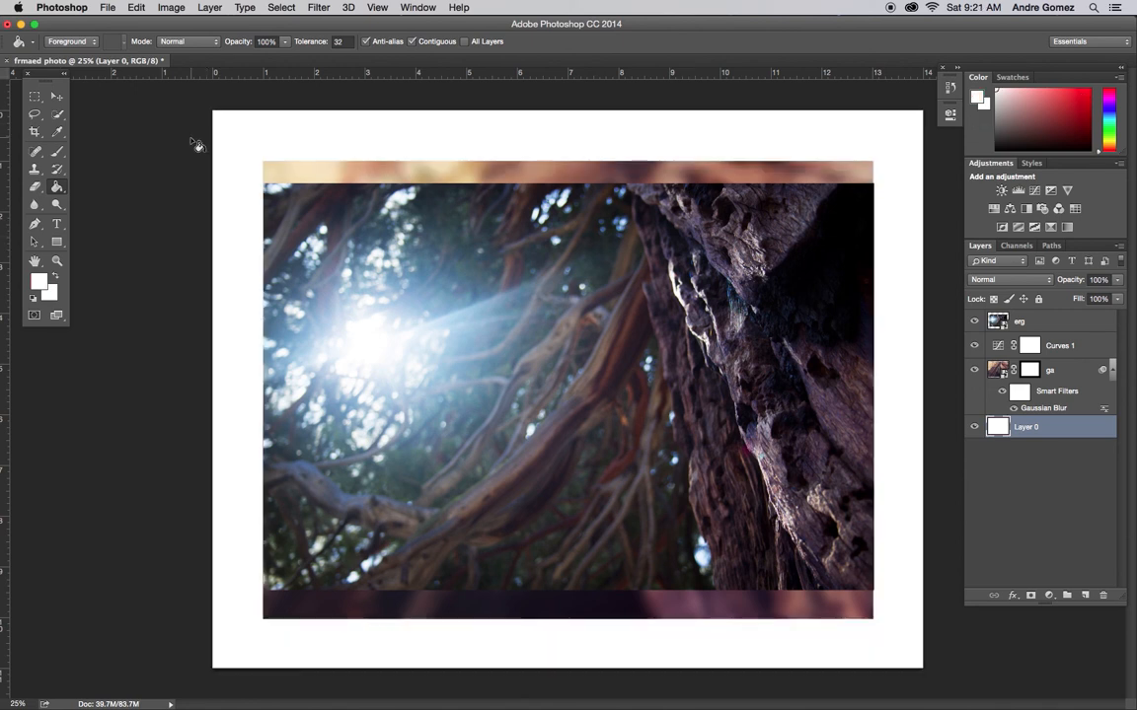
Step: Save the document as frmaed photo.psd in Photoshop format to the Desktop, keeping Maximize Compatibility on
left_click(56, 95)
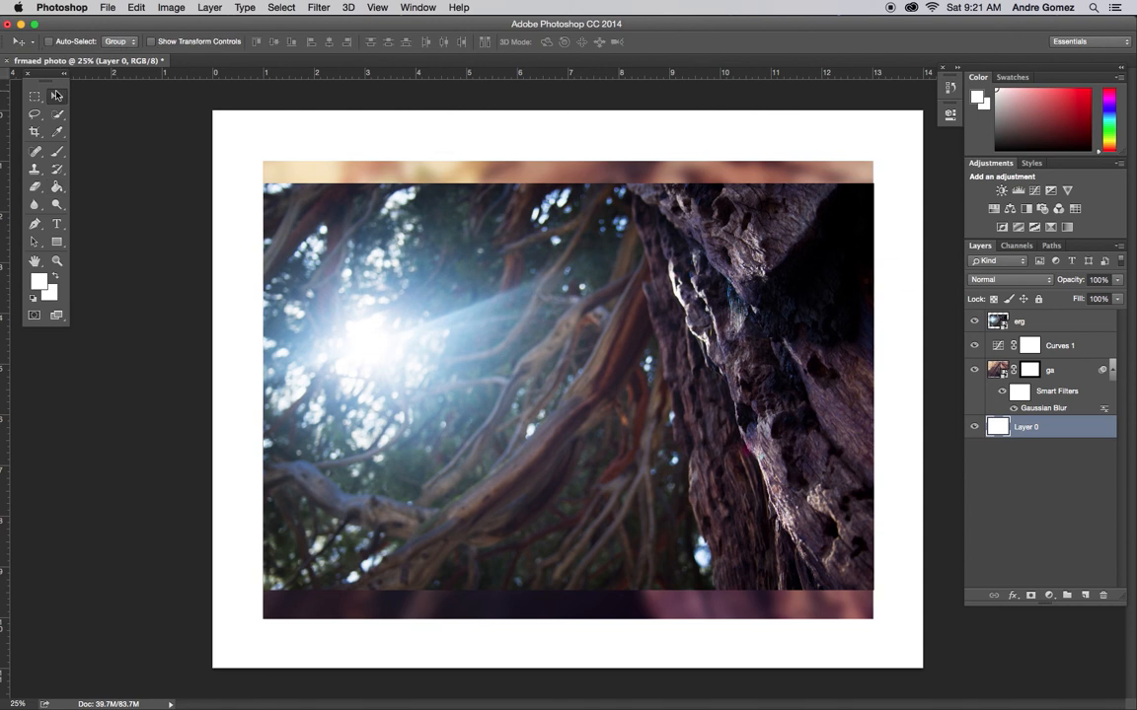
left_click(107, 8)
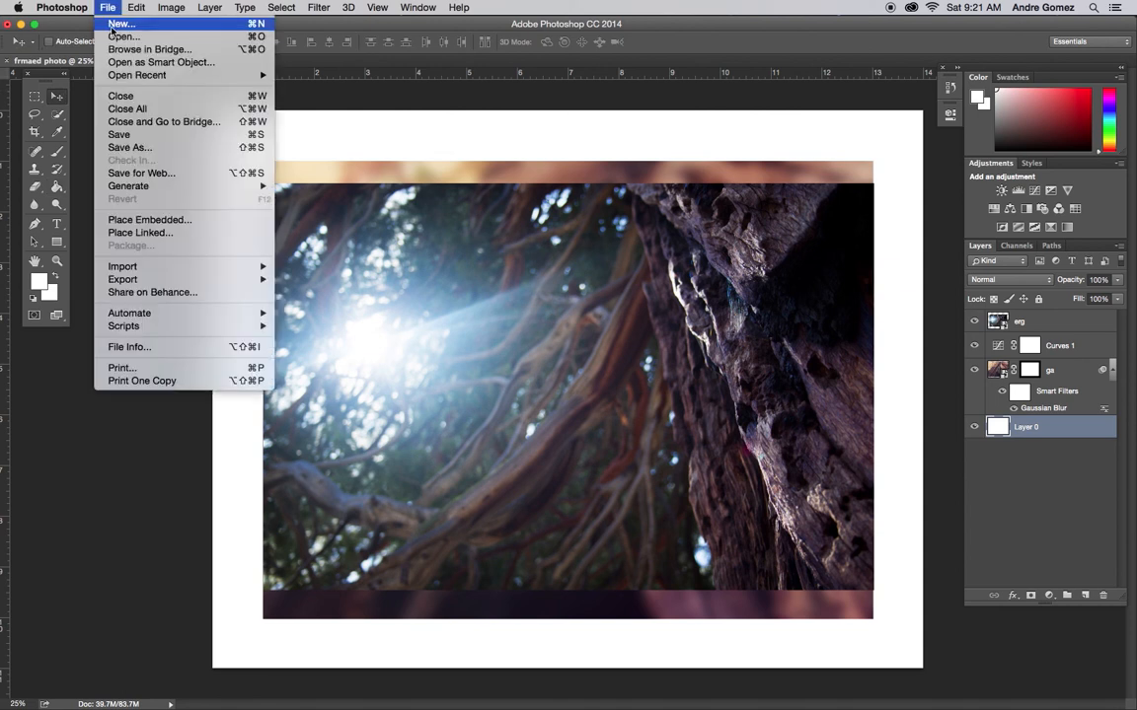
left_click(183, 147)
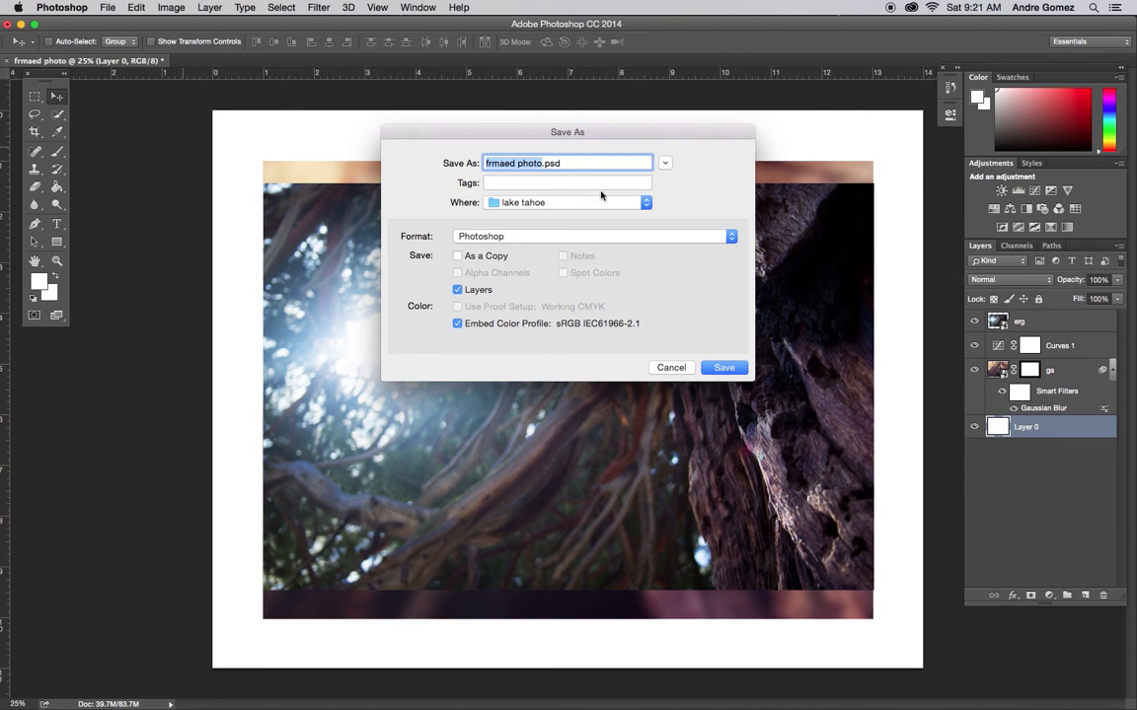
left_click(514, 236)
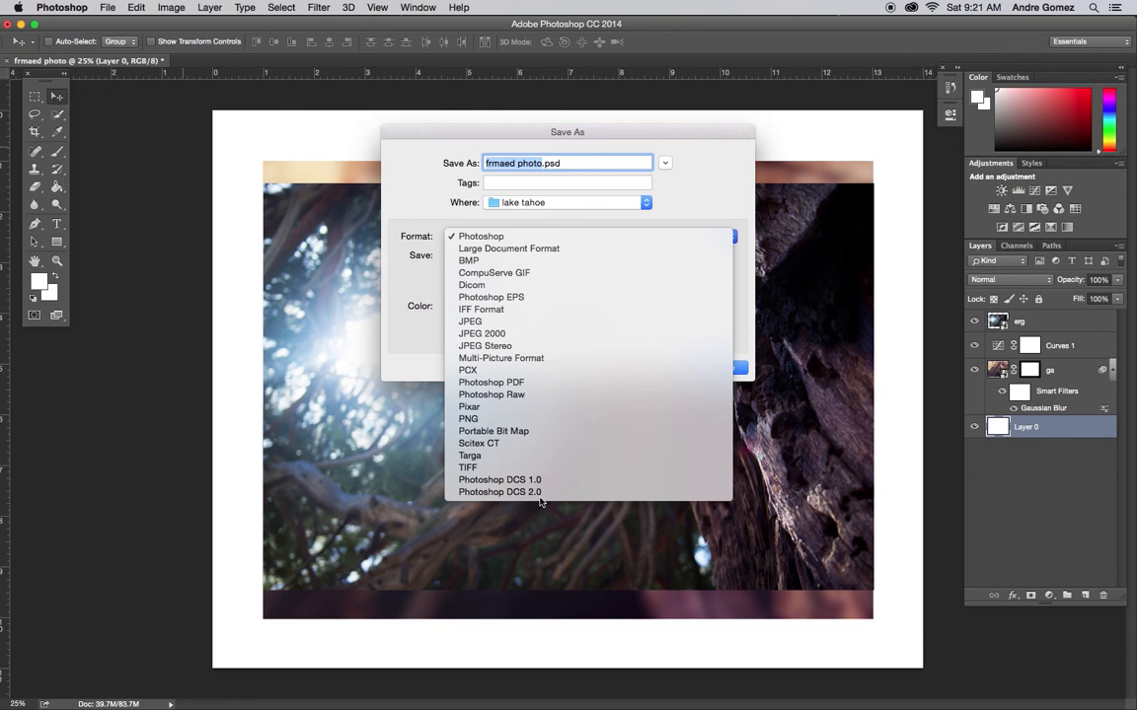
left_click(533, 220)
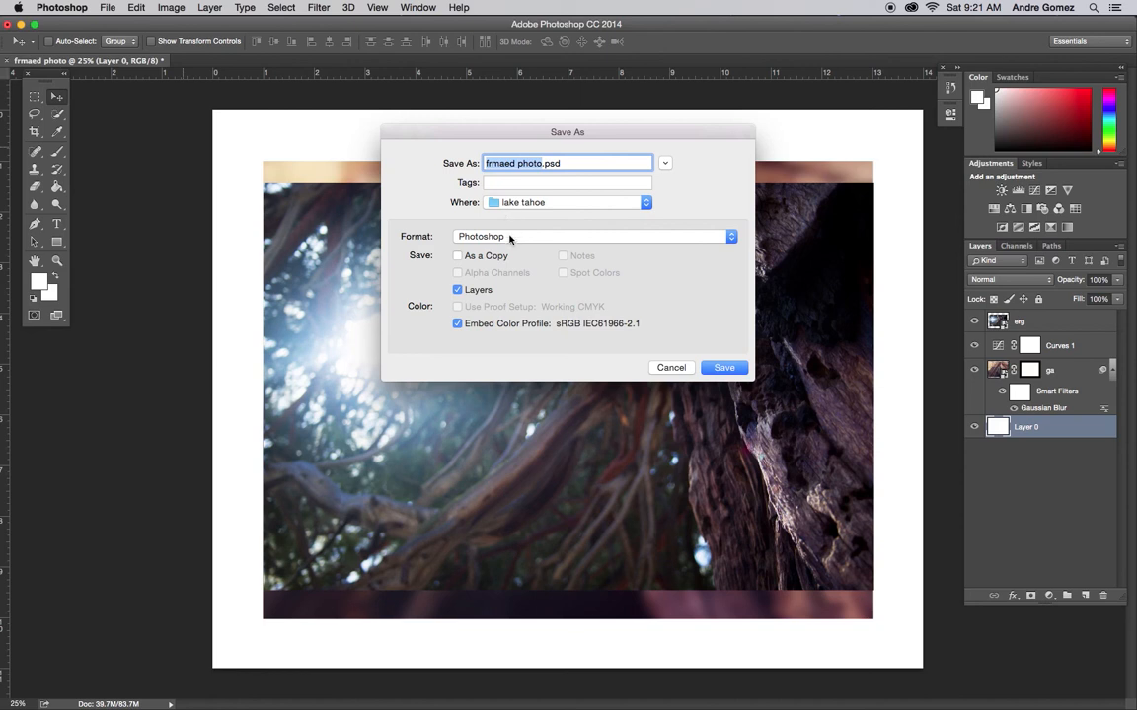
left_click(523, 202)
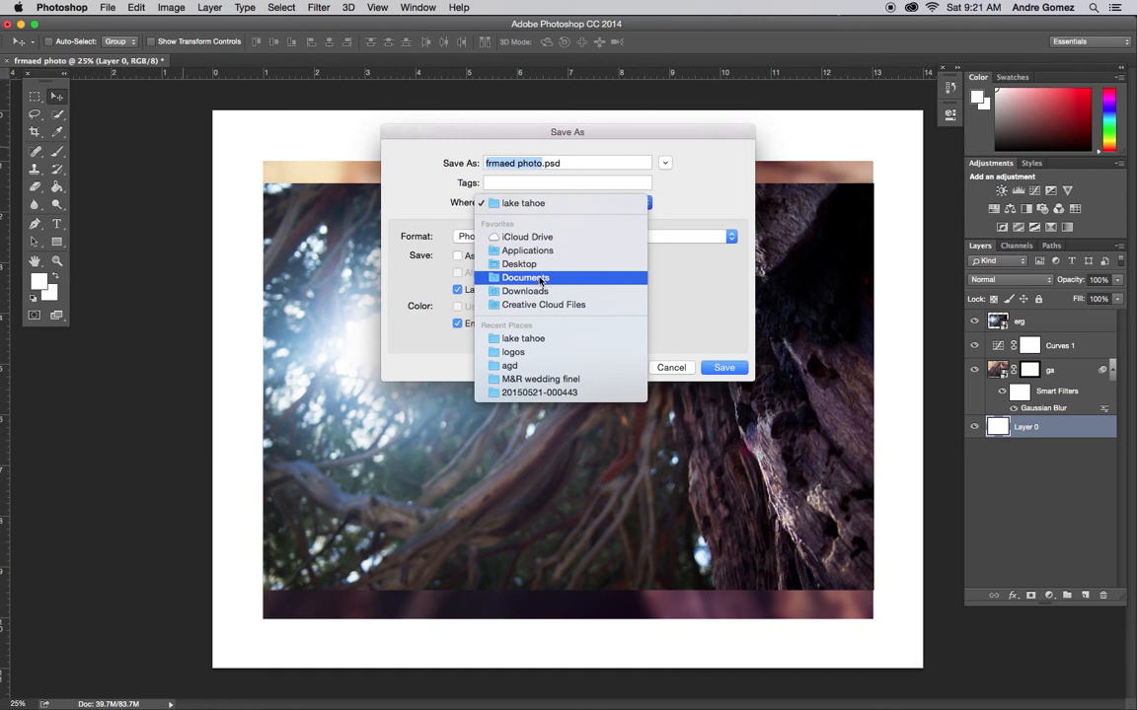
left_click(540, 264)
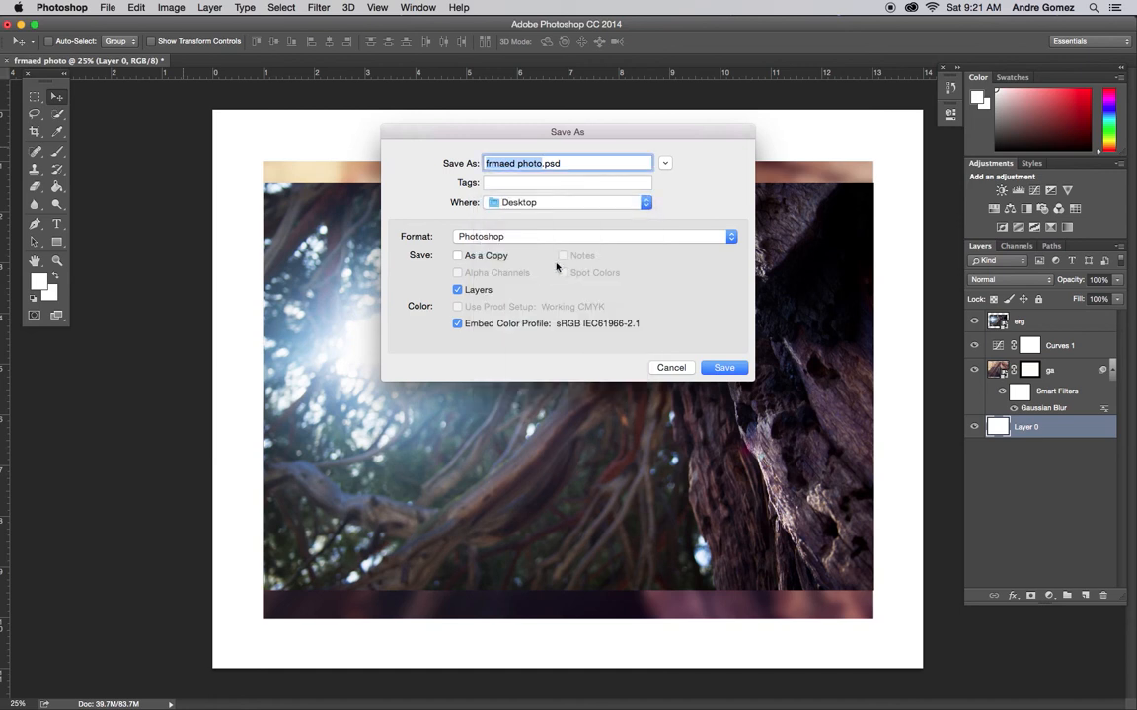
left_click(726, 368)
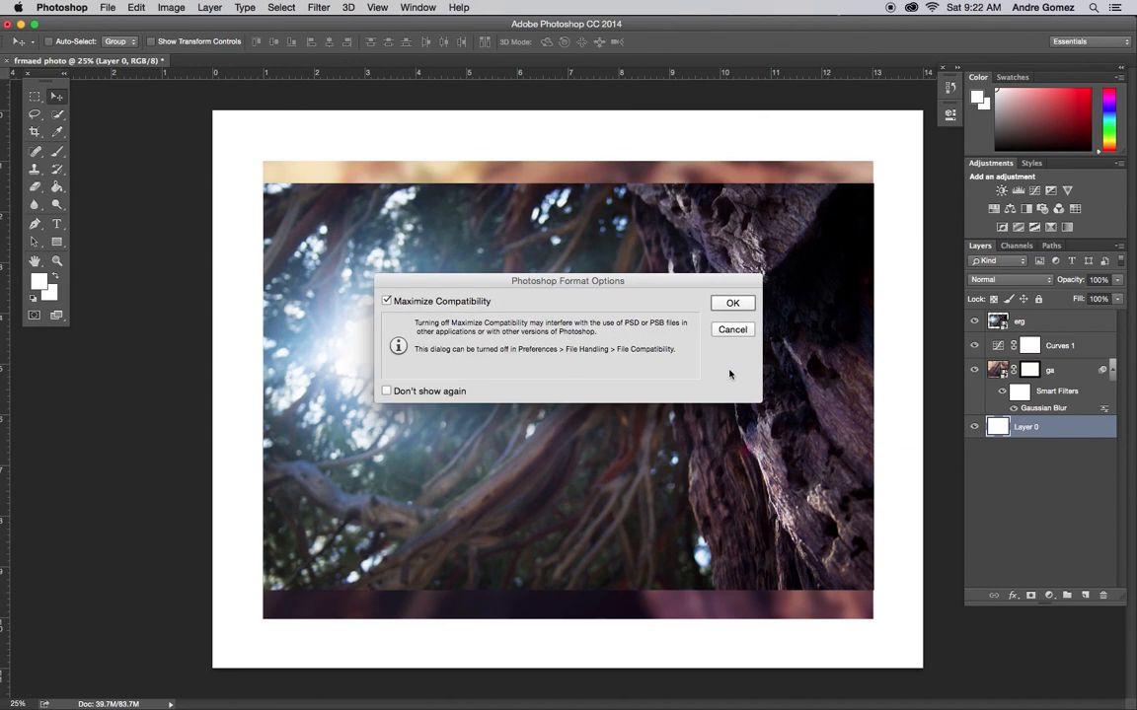
left_click(730, 304)
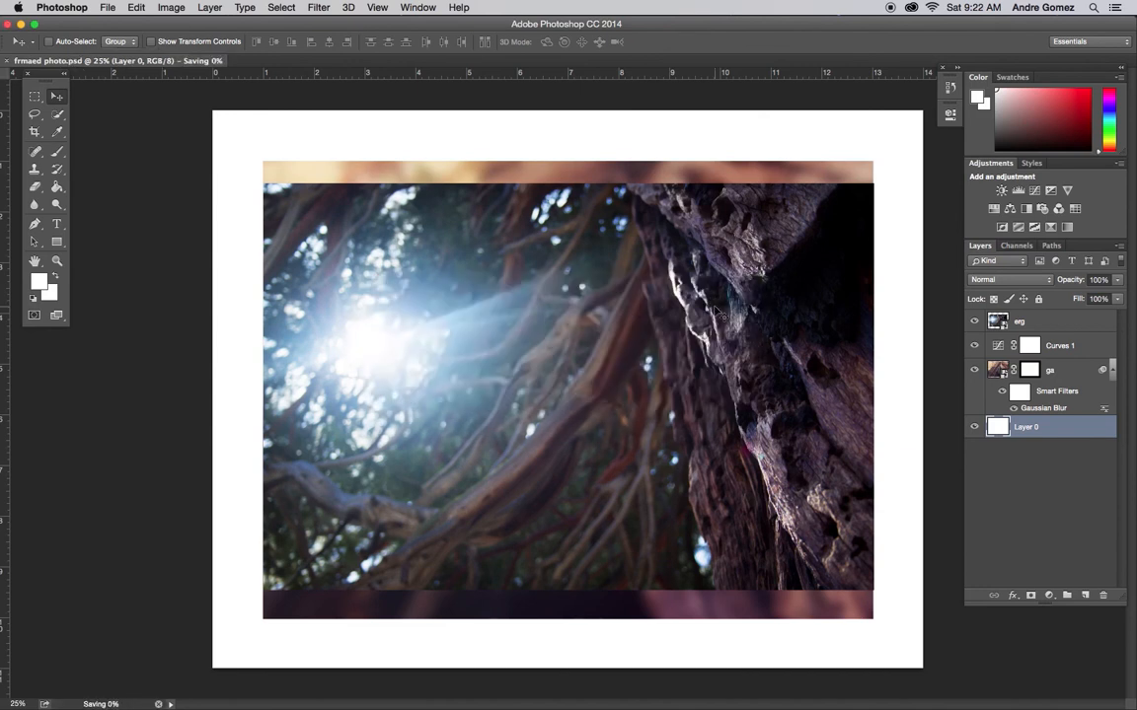